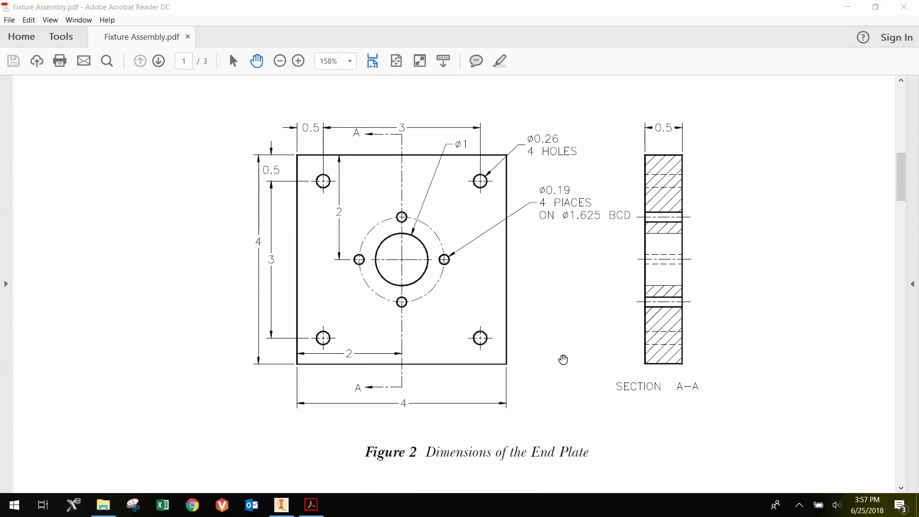
Step: Switch to Inventor and create a new part from the inch-based Standard.ipt template
{"action": "scroll", "coordinate": [568, 406], "scroll_direction": "up", "scroll_amount": 6}
{"action": "scroll", "coordinate": [567, 406], "scroll_direction": "up", "scroll_amount": 8}
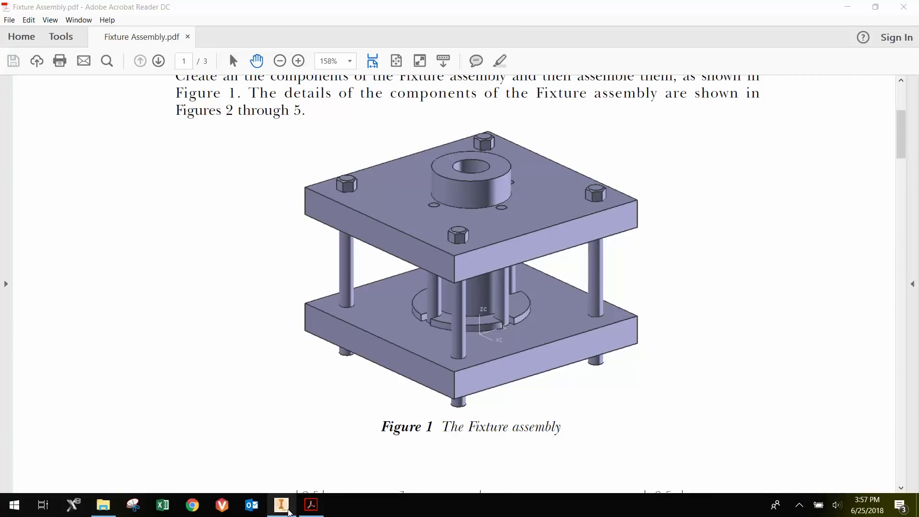
{"action": "left_click", "coordinate": [284, 507]}
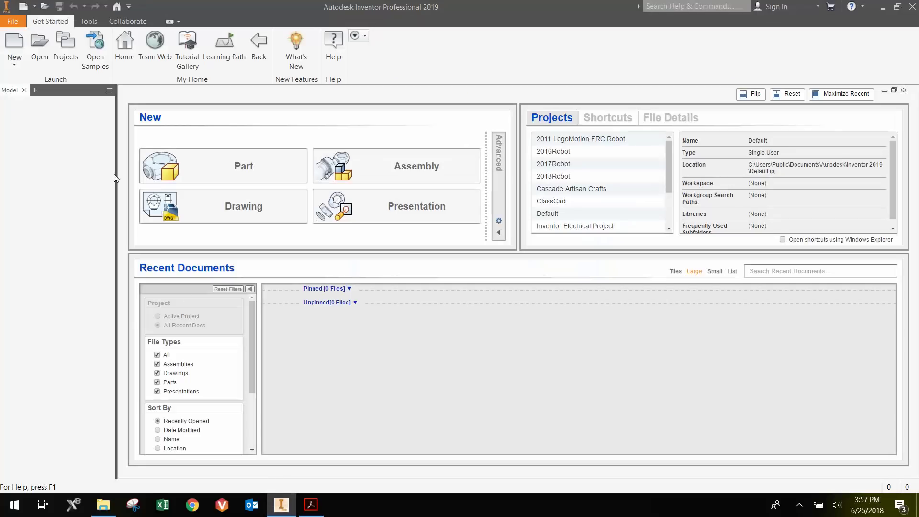
{"action": "left_click", "coordinate": [13, 24]}
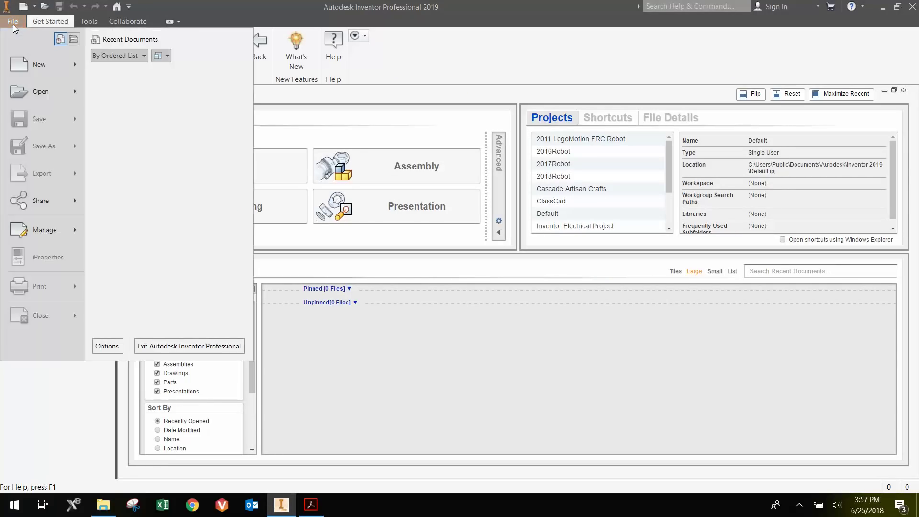
{"action": "mouse_move", "coordinate": [28, 62]}
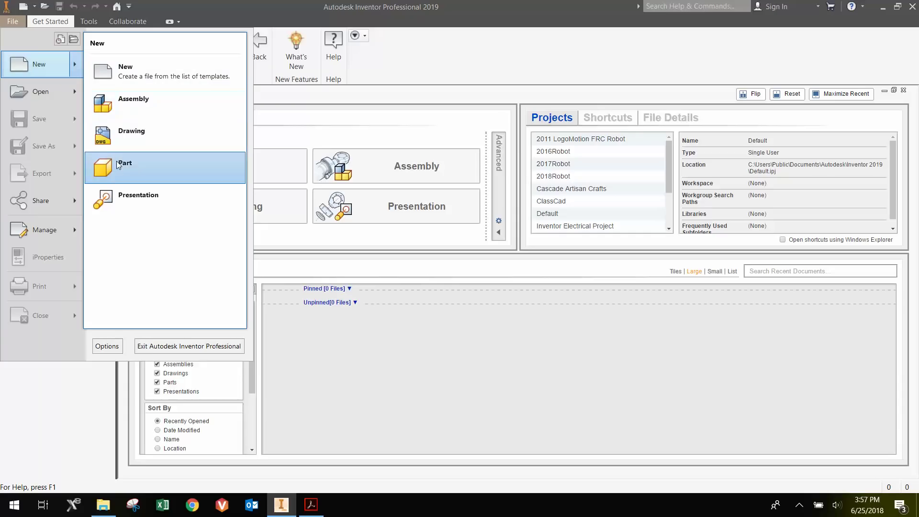
{"action": "left_click", "coordinate": [41, 62]}
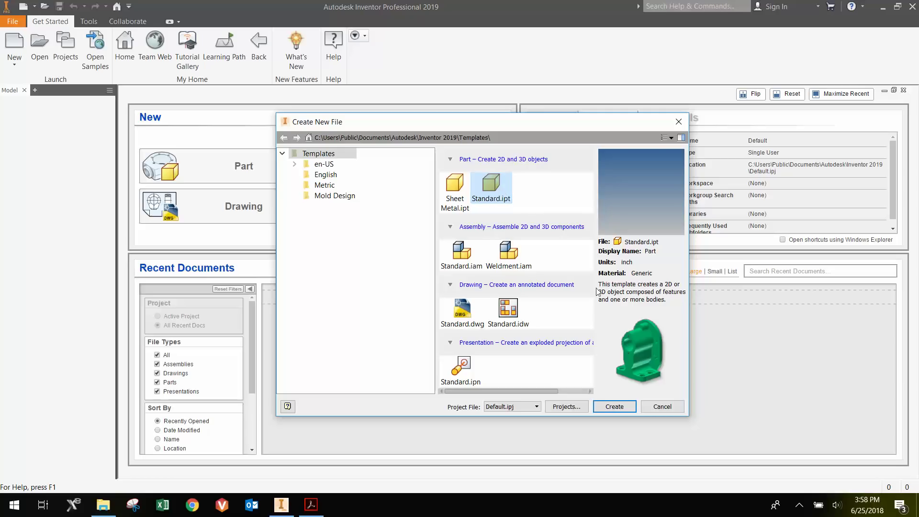
{"action": "left_click", "coordinate": [621, 407]}
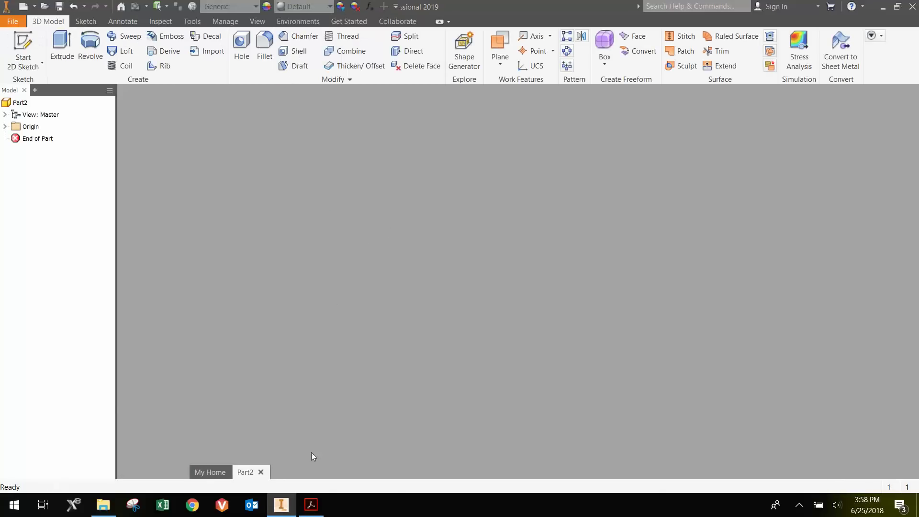
Step: Switch to the Fixture Assembly PDF and examine the End Plate dimensions in Figure 2
{"action": "left_click", "coordinate": [312, 505]}
{"action": "scroll", "coordinate": [486, 321], "scroll_direction": "down", "scroll_amount": 2}
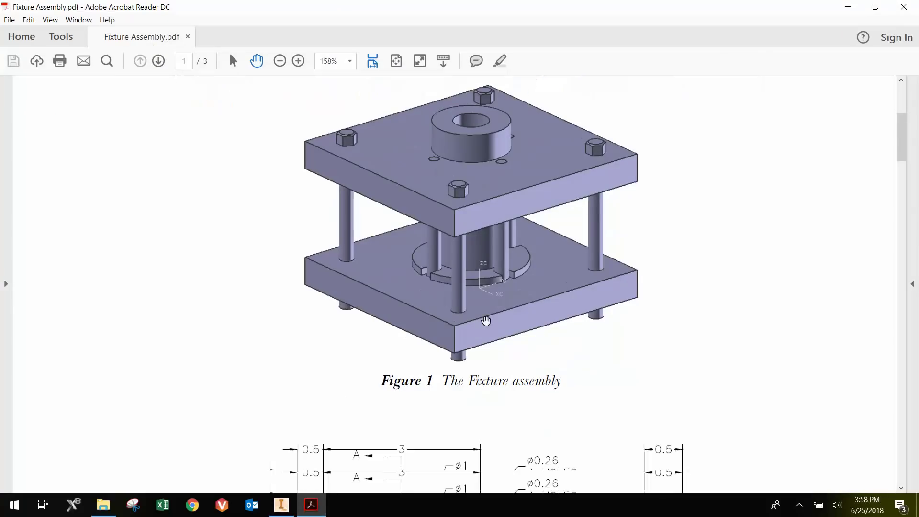
{"action": "scroll", "coordinate": [486, 321], "scroll_direction": "down", "scroll_amount": 12}
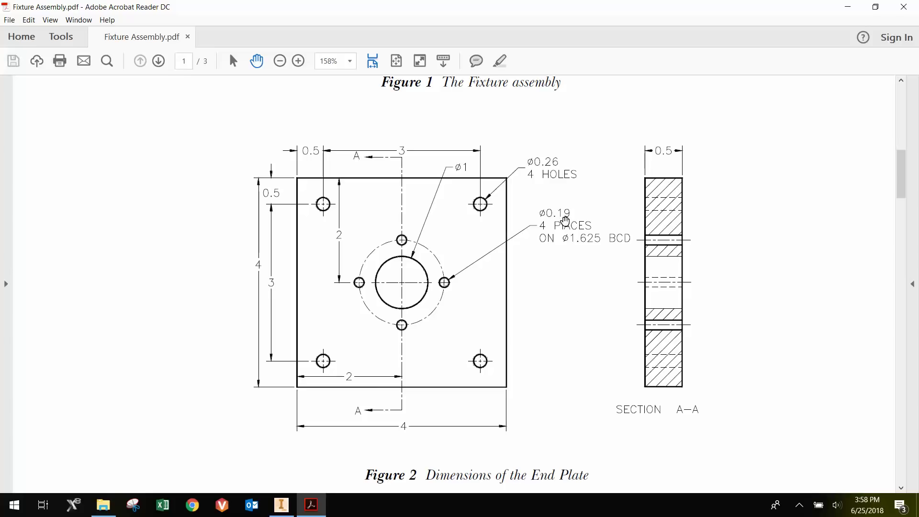
Step: Switch back to Inventor and start a 2D sketch on the XY plane
{"action": "left_click", "coordinate": [290, 507]}
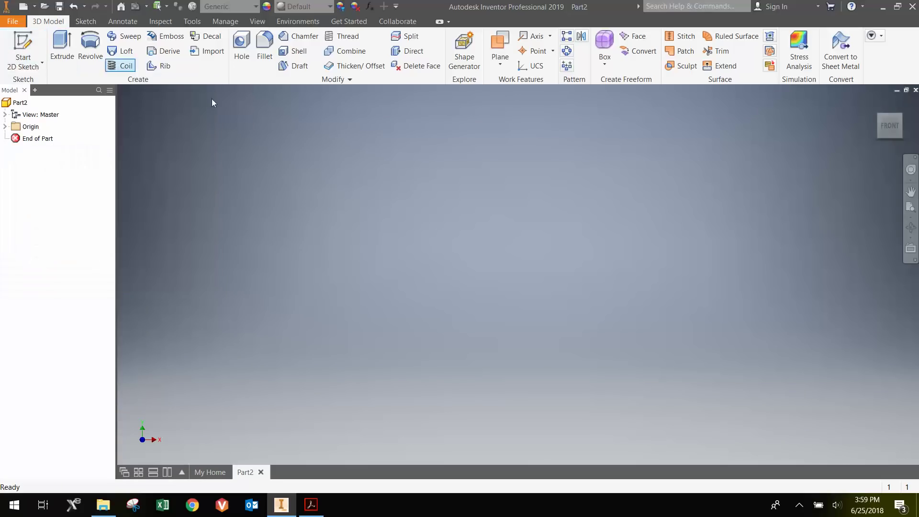
{"action": "left_click", "coordinate": [38, 68]}
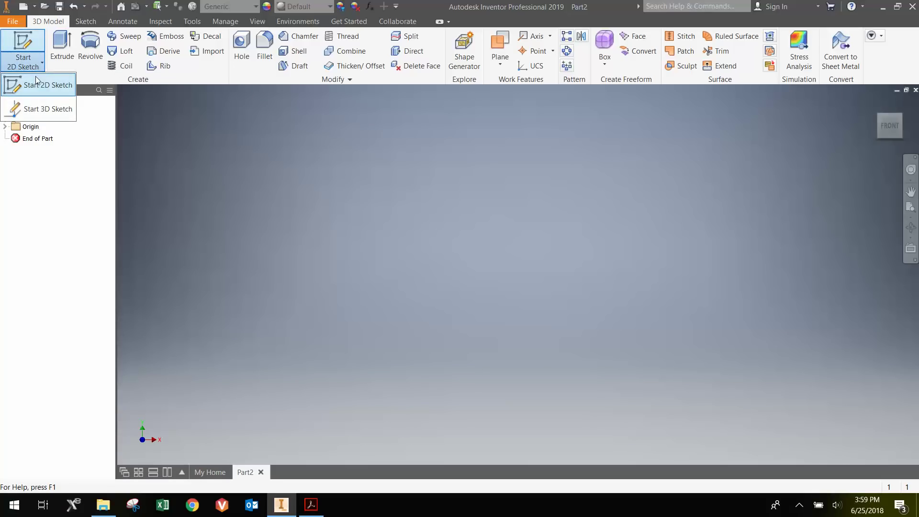
{"action": "left_click", "coordinate": [232, 169]}
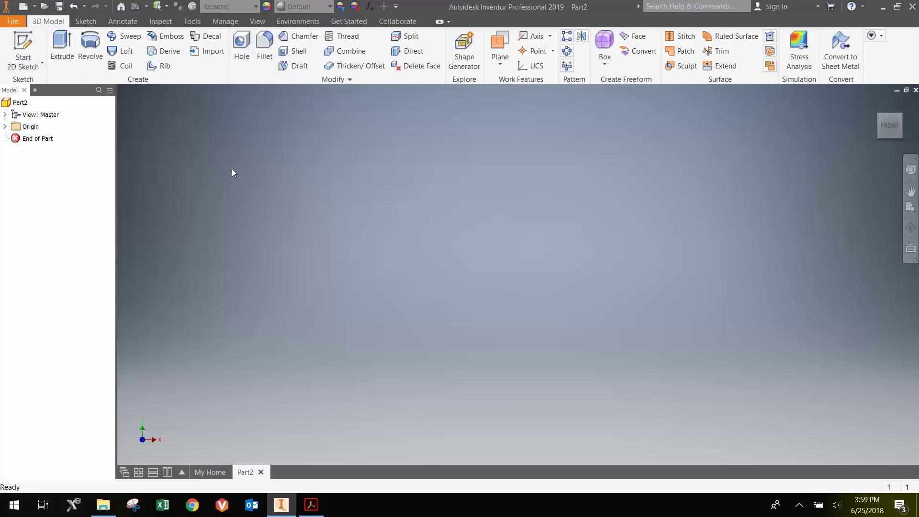
{"action": "left_click", "coordinate": [24, 42]}
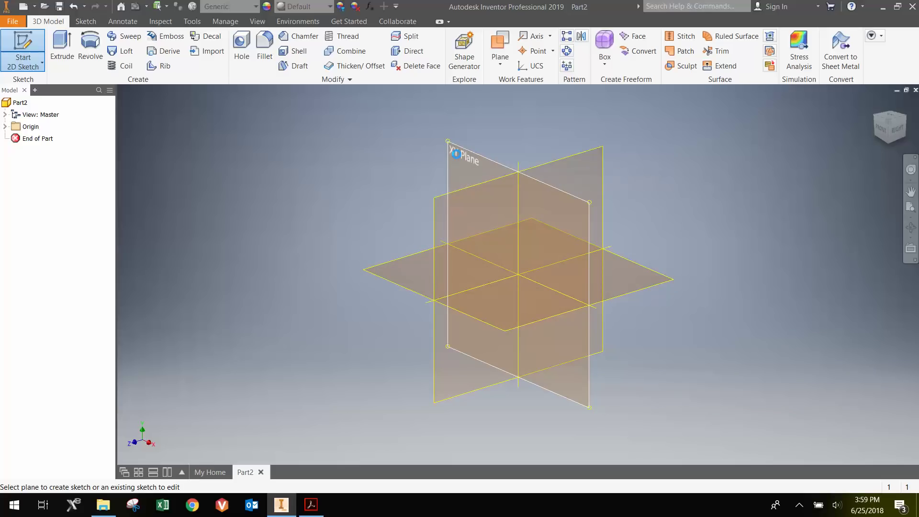
{"action": "left_click", "coordinate": [457, 154]}
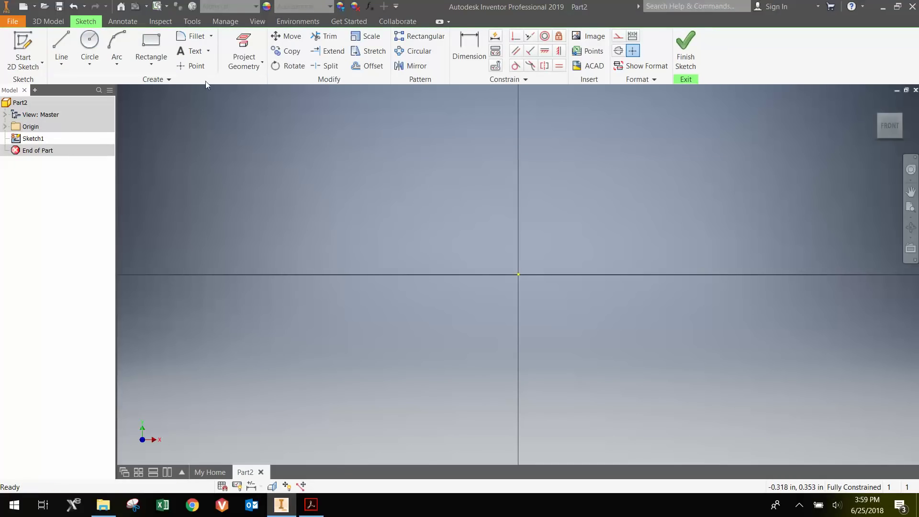
Step: Sketch a two-point center rectangle about 1.03 in wide and 0.93 in high, centered on the origin
{"action": "left_click", "coordinate": [154, 62]}
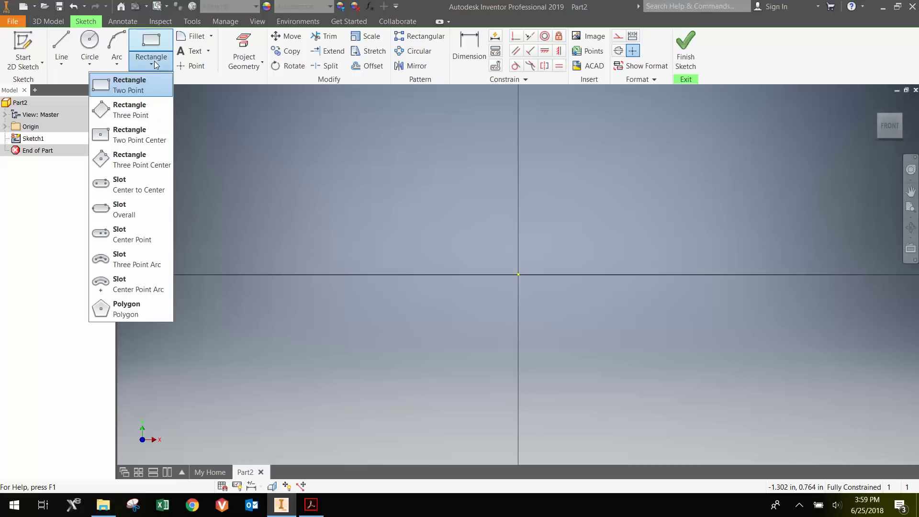
{"action": "left_click", "coordinate": [132, 143]}
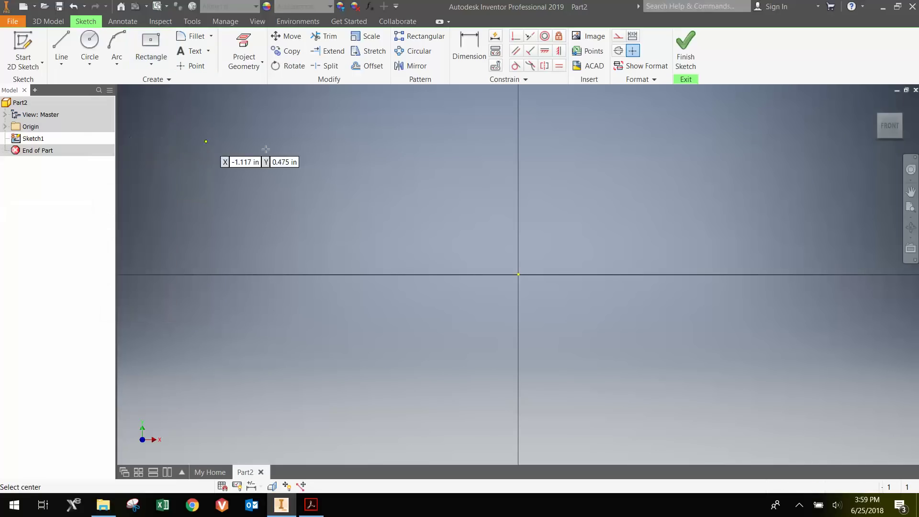
{"action": "left_click", "coordinate": [518, 274]}
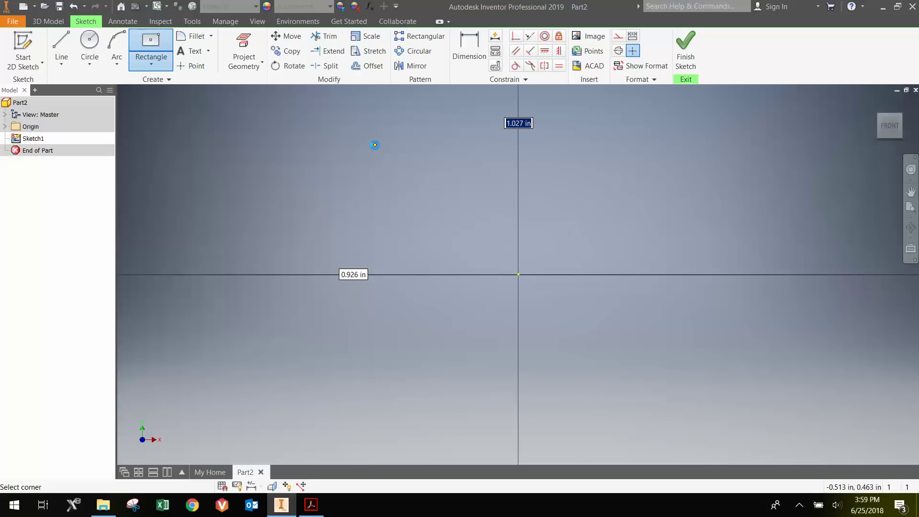
{"action": "left_click", "coordinate": [374, 144]}
Step: Dimension the rectangle's upper edge and set its width to 4 in
{"action": "scroll", "coordinate": [431, 149], "scroll_direction": "down", "scroll_amount": 4}
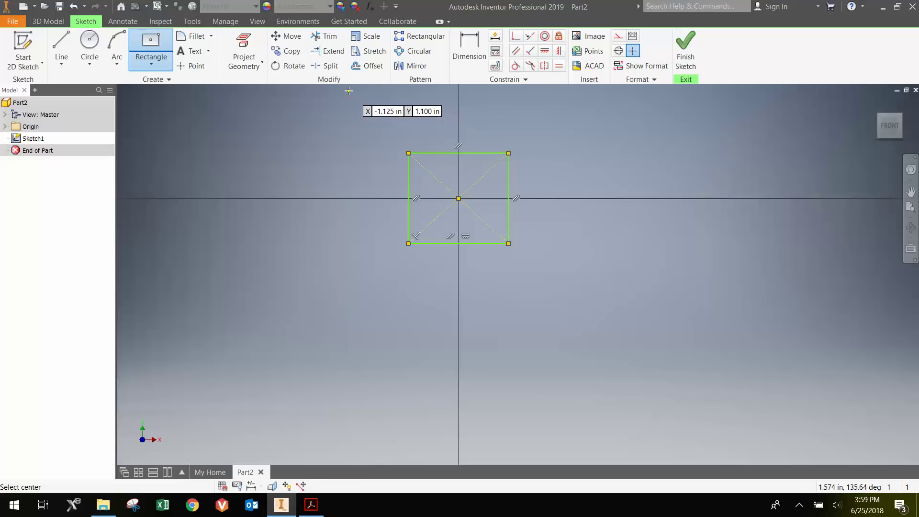
{"action": "key", "text": "d"}
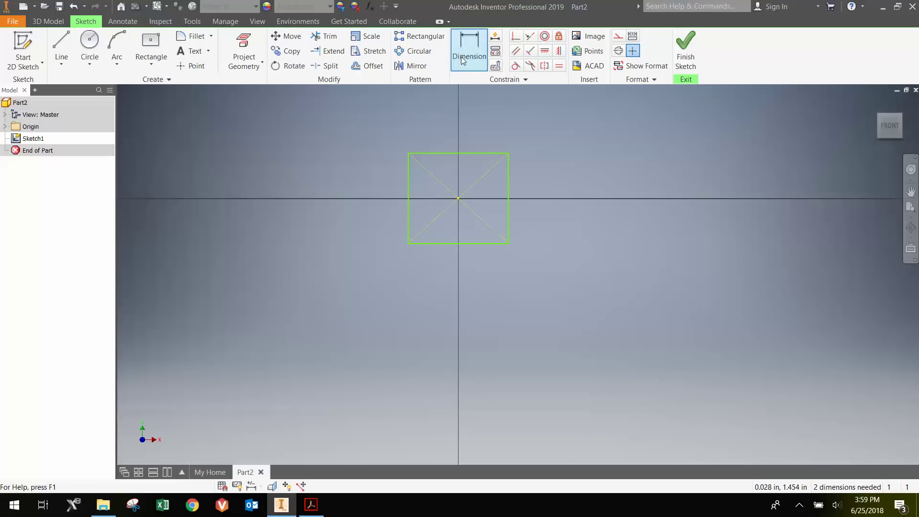
{"action": "left_click", "coordinate": [446, 153]}
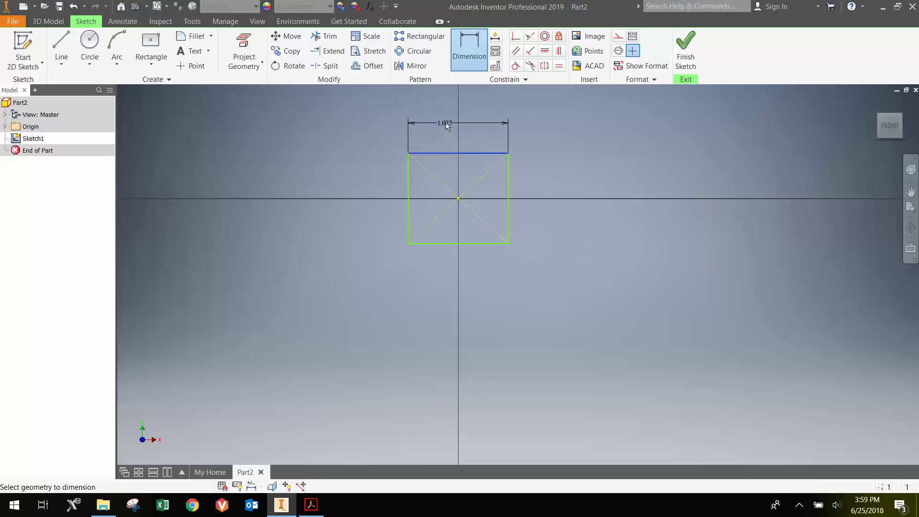
{"action": "left_click", "coordinate": [448, 122]}
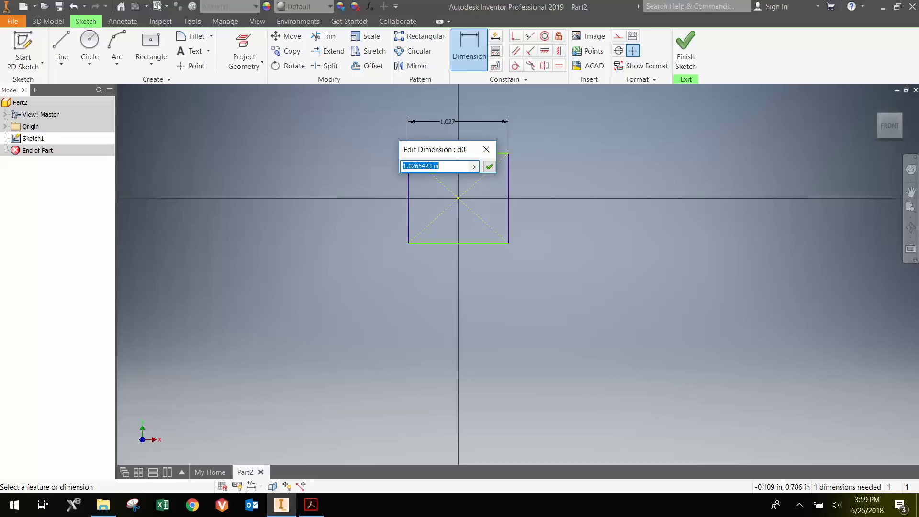
{"action": "type", "text": "4"}
{"action": "key", "text": "Return"}
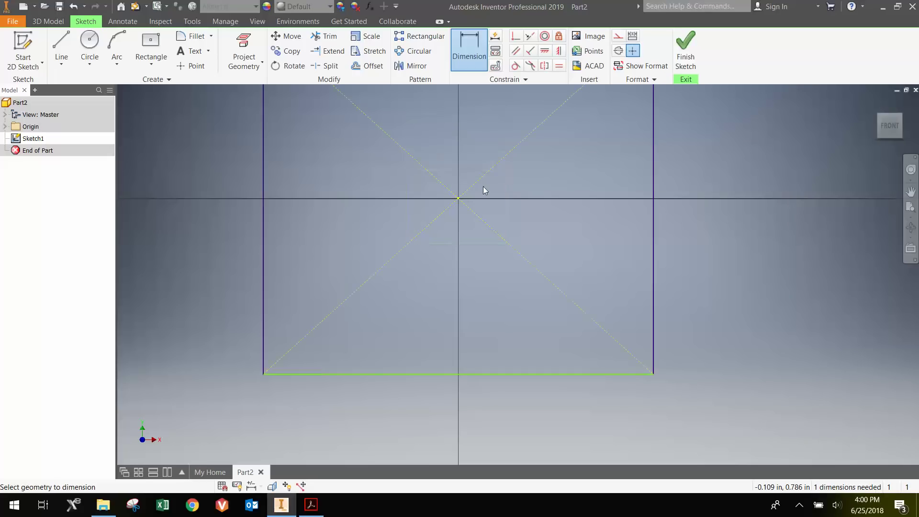
Step: Dimension the rectangle's vertical side and set its height to 4 in
{"action": "scroll", "coordinate": [484, 185], "scroll_direction": "up", "scroll_amount": 8}
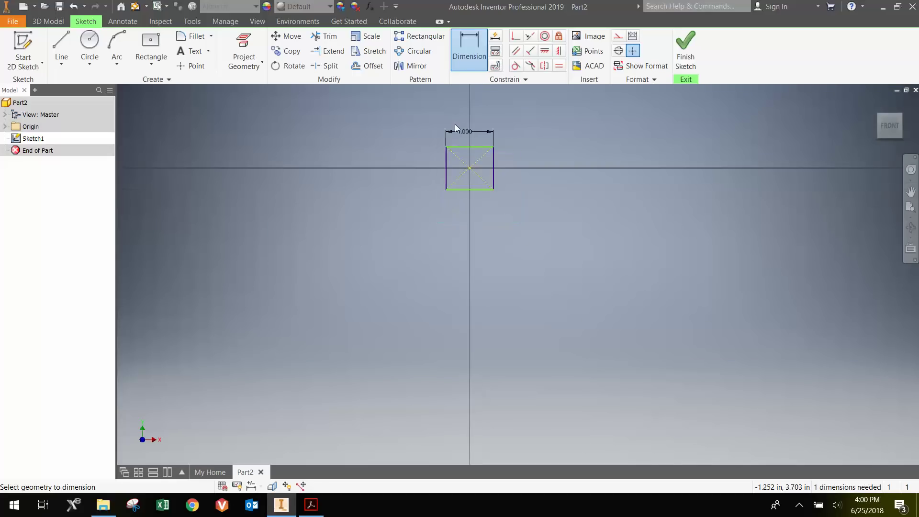
{"action": "scroll", "coordinate": [456, 129], "scroll_direction": "down", "scroll_amount": 3}
{"action": "scroll", "coordinate": [467, 161], "scroll_direction": "down", "scroll_amount": 3}
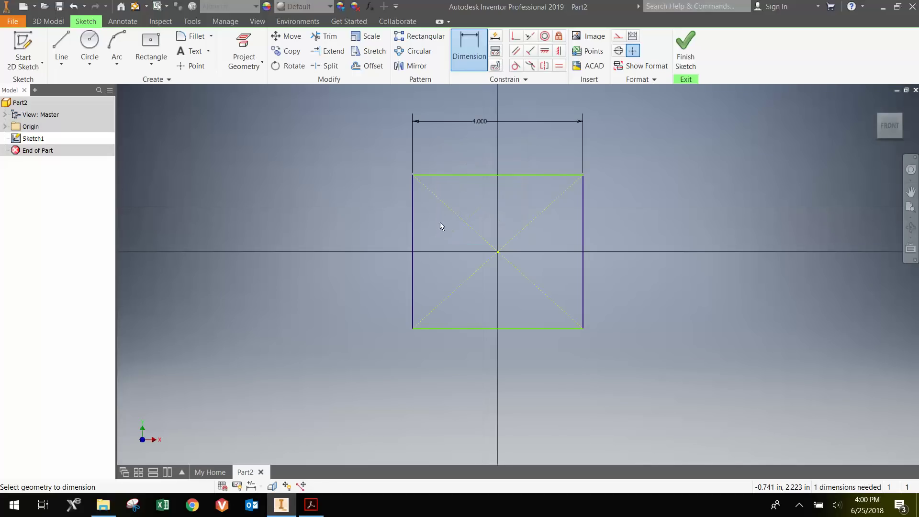
{"action": "left_click", "coordinate": [414, 239]}
{"action": "left_click", "coordinate": [372, 240]}
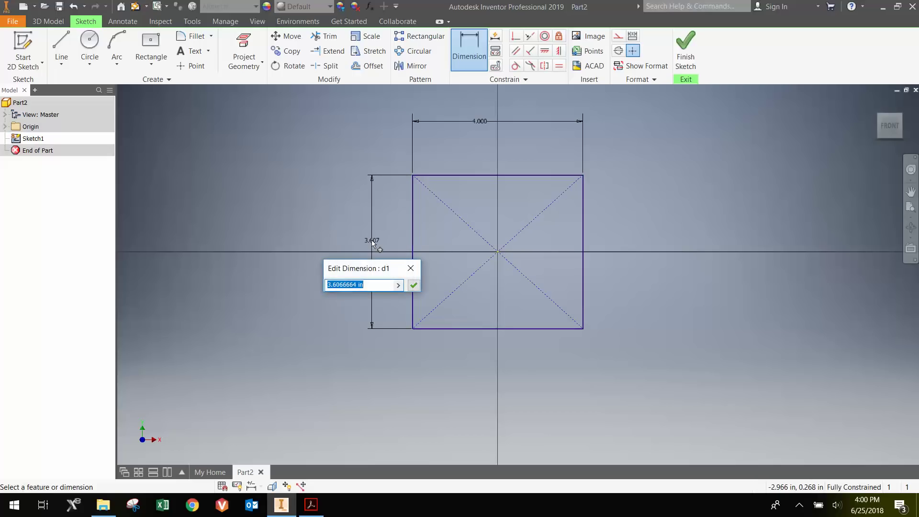
{"action": "type", "text": "4"}
{"action": "key", "text": "Return"}
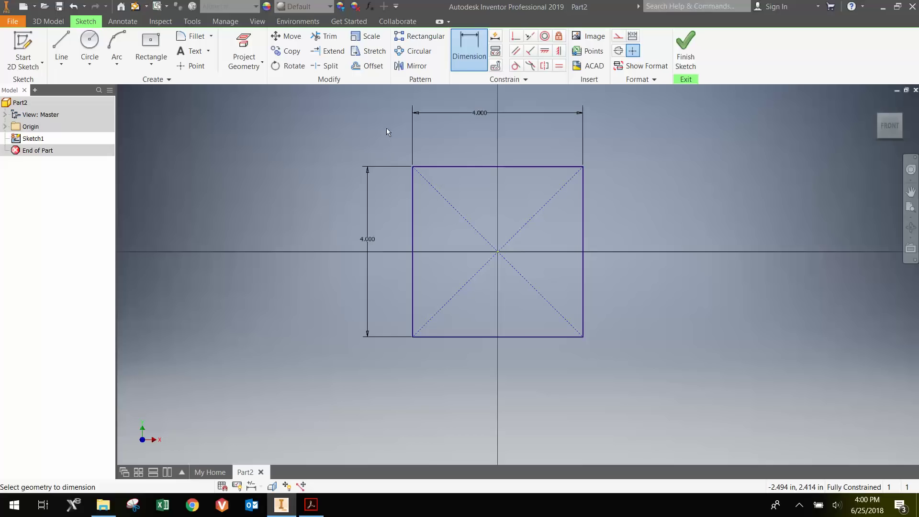
Step: Finish the sketch and extrude the square profile 0.5 in symmetrically about the sketch plane
{"action": "left_click", "coordinate": [684, 51]}
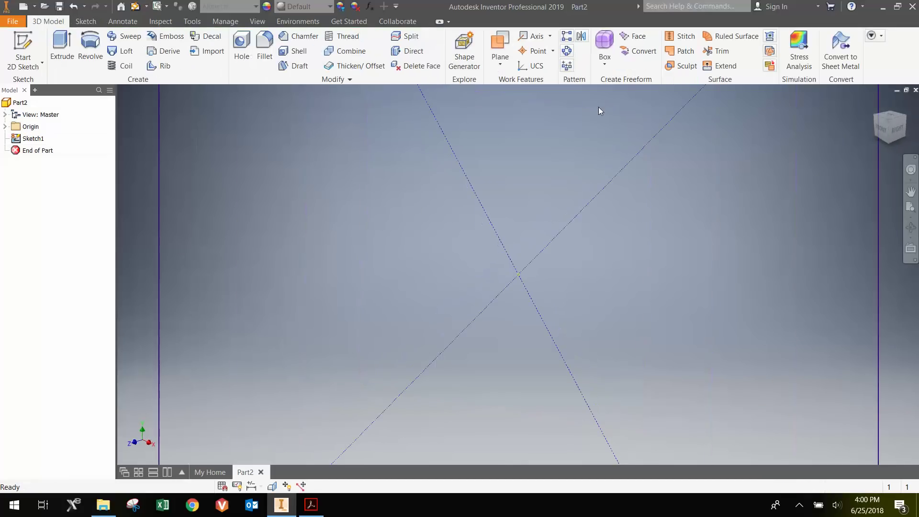
{"action": "left_click", "coordinate": [63, 46]}
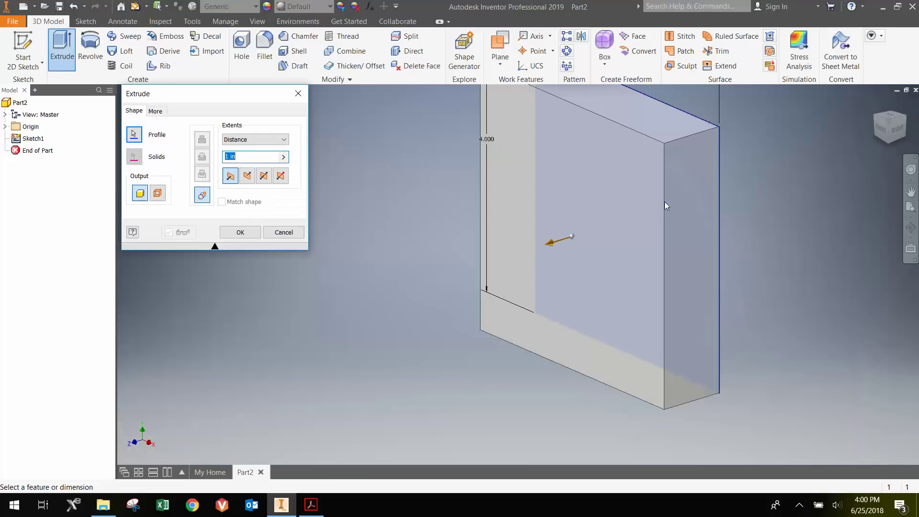
{"action": "scroll", "coordinate": [681, 185], "scroll_direction": "down", "scroll_amount": 4}
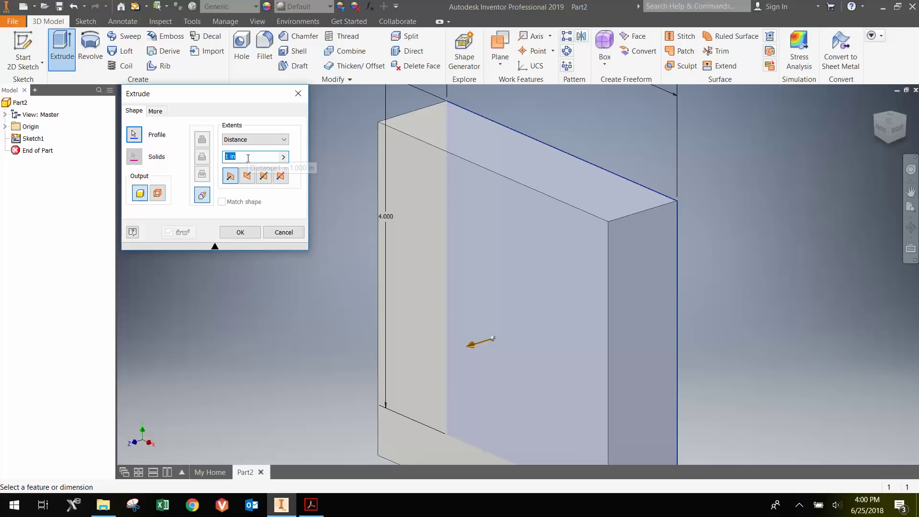
{"action": "type", "text": ".5"}
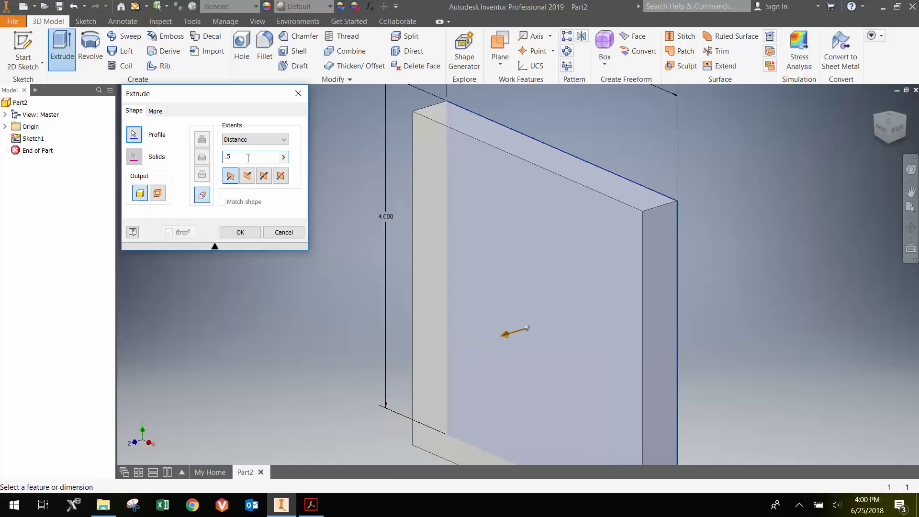
{"action": "left_click", "coordinate": [264, 176]}
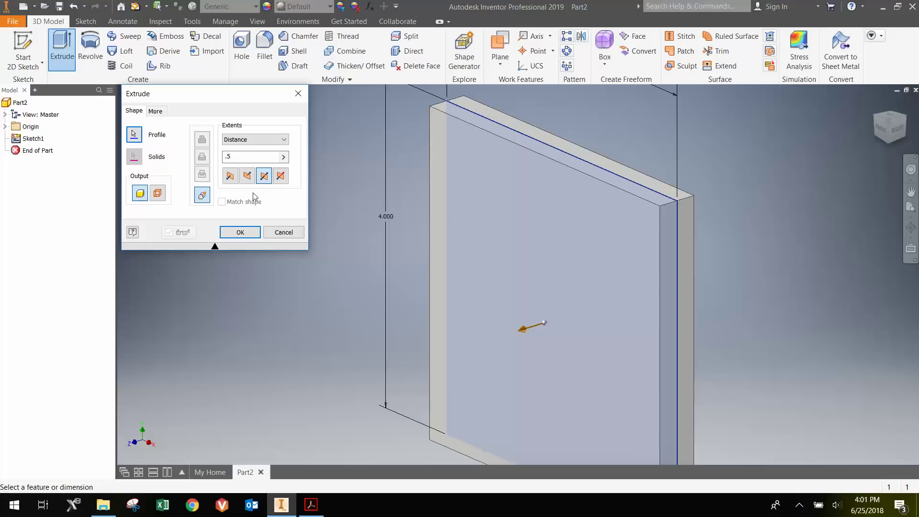
{"action": "left_click", "coordinate": [241, 233]}
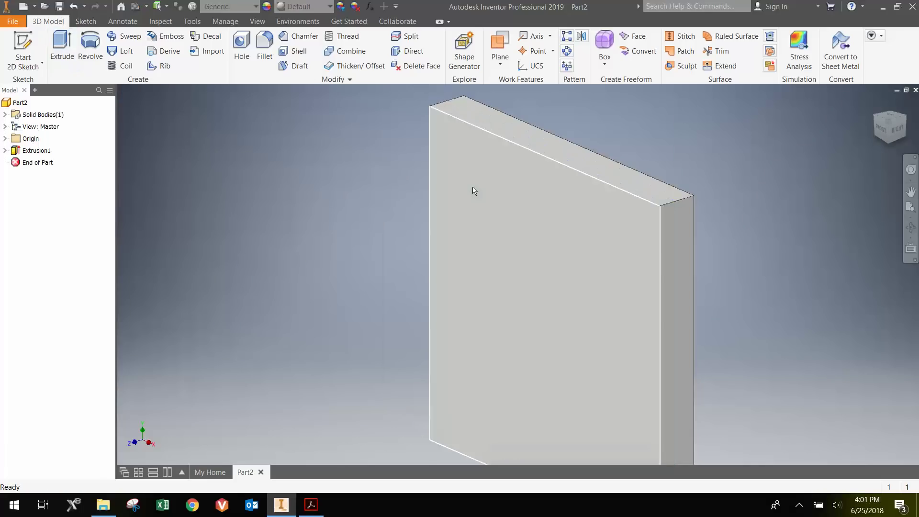
Step: Start a 2D sketch on the plate's large front face and project the face's outline into it
{"action": "scroll", "coordinate": [474, 191], "scroll_direction": "down", "scroll_amount": 3}
{"action": "scroll", "coordinate": [477, 188], "scroll_direction": "up", "scroll_amount": 2}
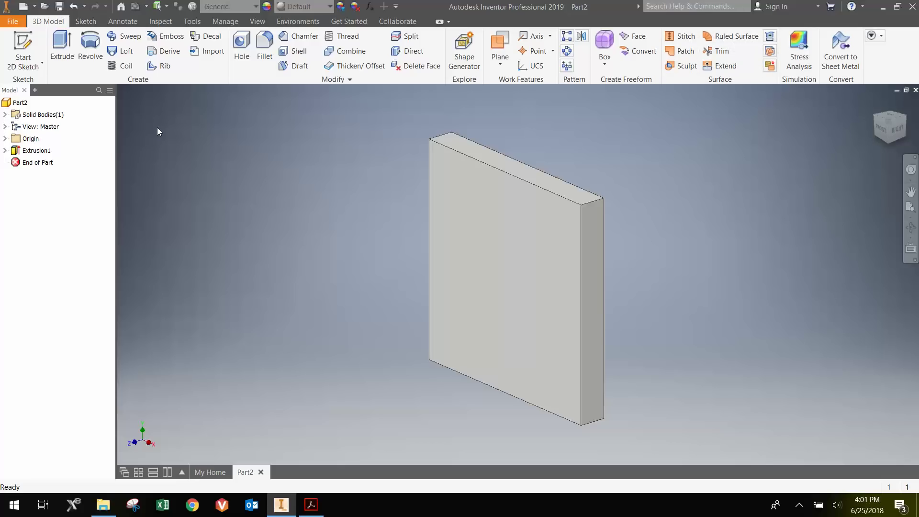
{"action": "left_click", "coordinate": [34, 43]}
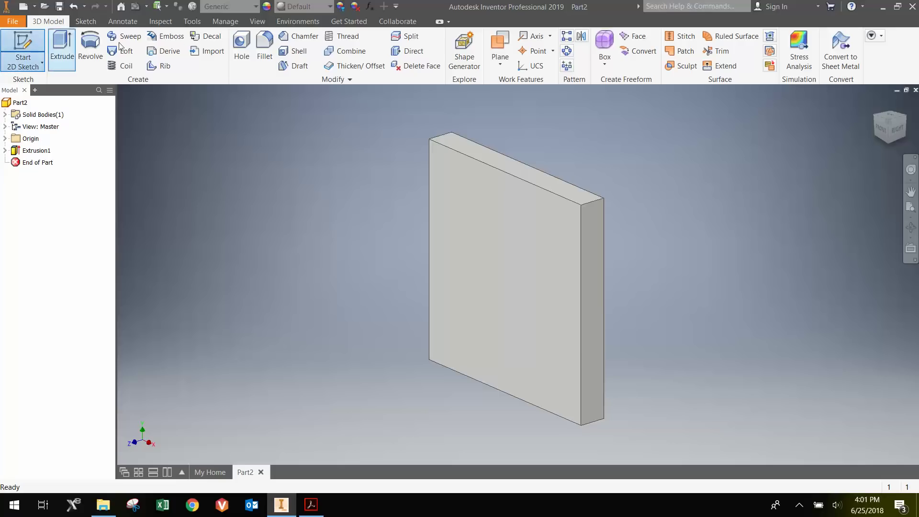
{"action": "left_click", "coordinate": [466, 187]}
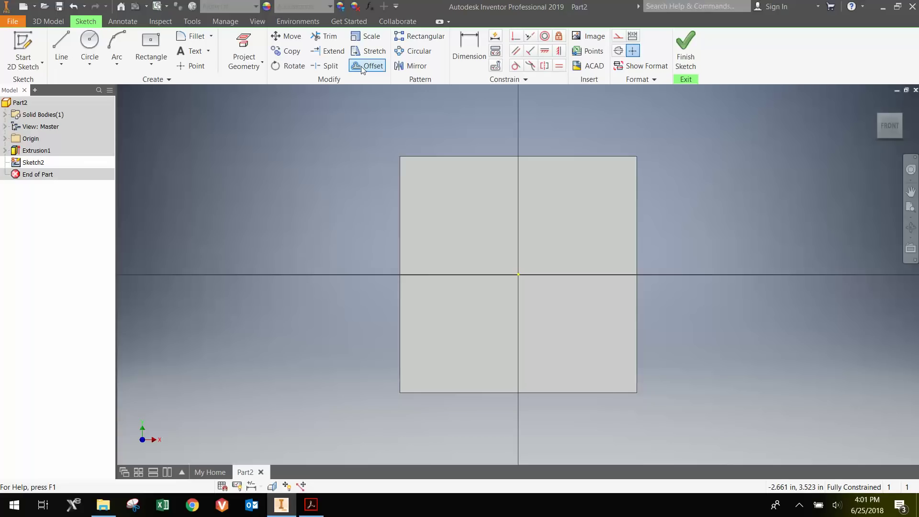
{"action": "left_click", "coordinate": [244, 50]}
{"action": "left_click", "coordinate": [421, 182]}
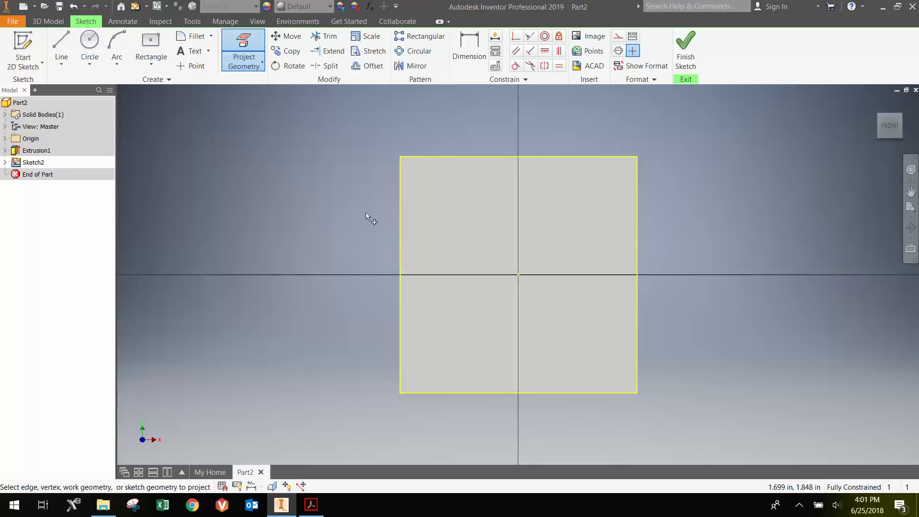
Step: Offset the projected square outline inward by 0.5 in
{"action": "left_click", "coordinate": [365, 66]}
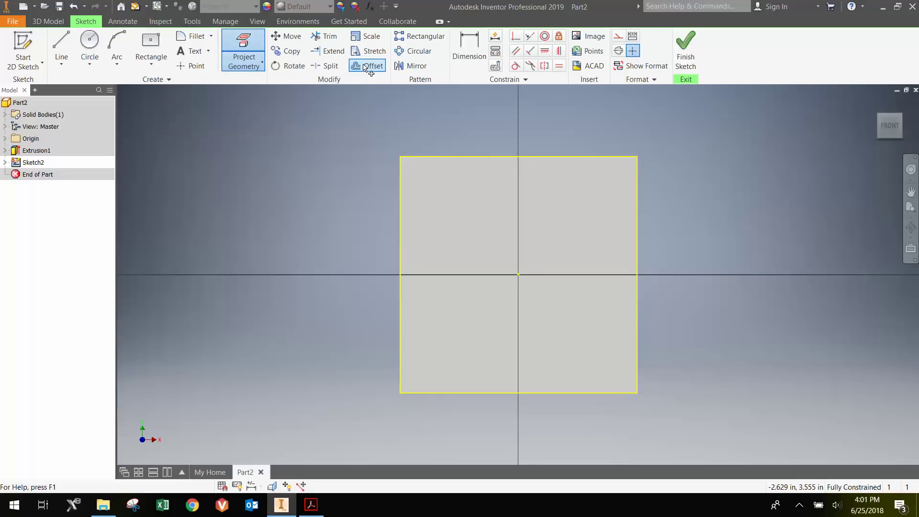
{"action": "left_click", "coordinate": [424, 159]}
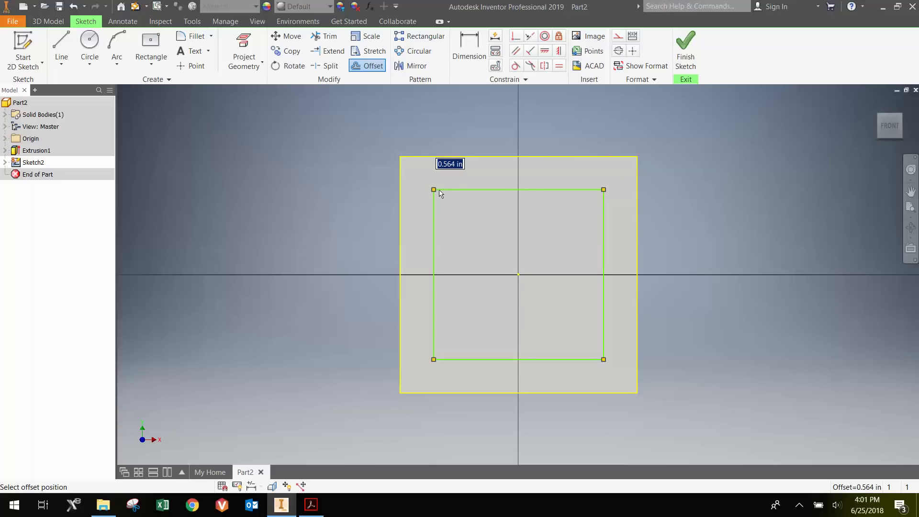
{"action": "type", "text": ".5"}
{"action": "key", "text": "Return"}
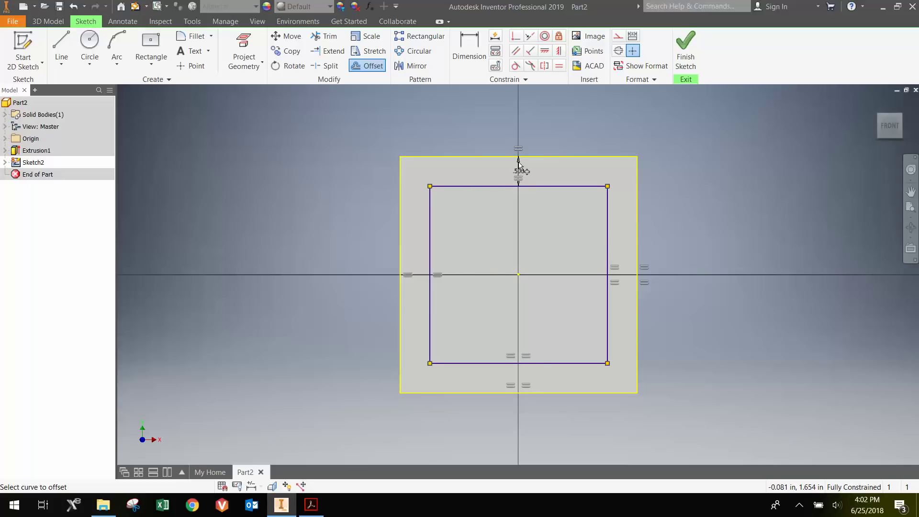
{"action": "scroll", "coordinate": [520, 171], "scroll_direction": "up", "scroll_amount": 2}
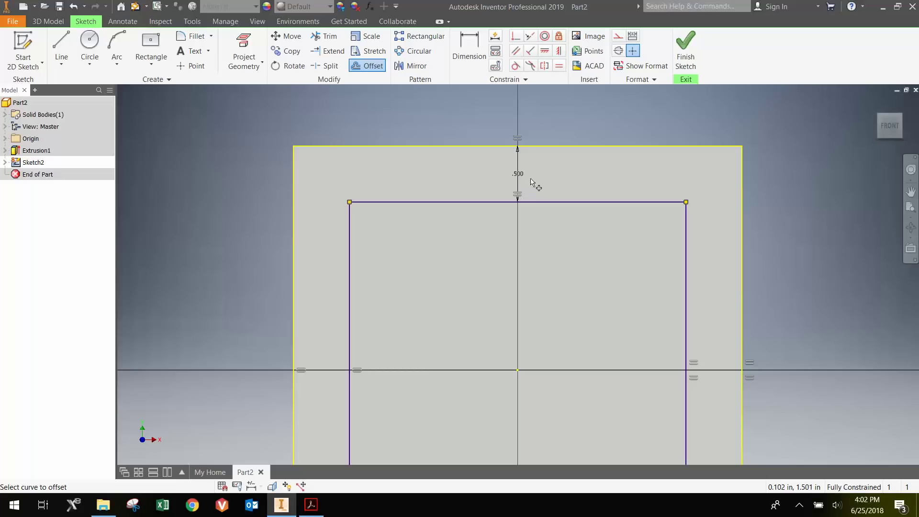
{"action": "scroll", "coordinate": [549, 181], "scroll_direction": "down", "scroll_amount": 2}
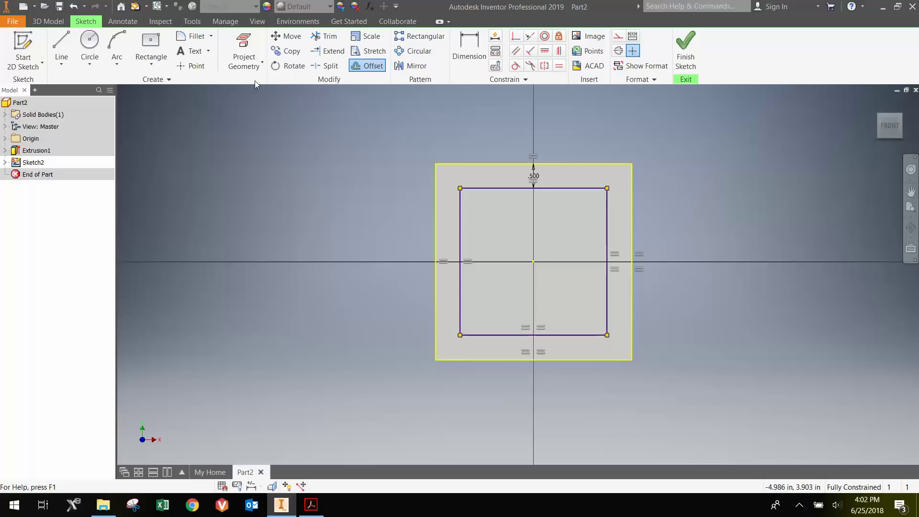
Step: Place sketch points on the four corners of the inner offset square
{"action": "left_click", "coordinate": [203, 65]}
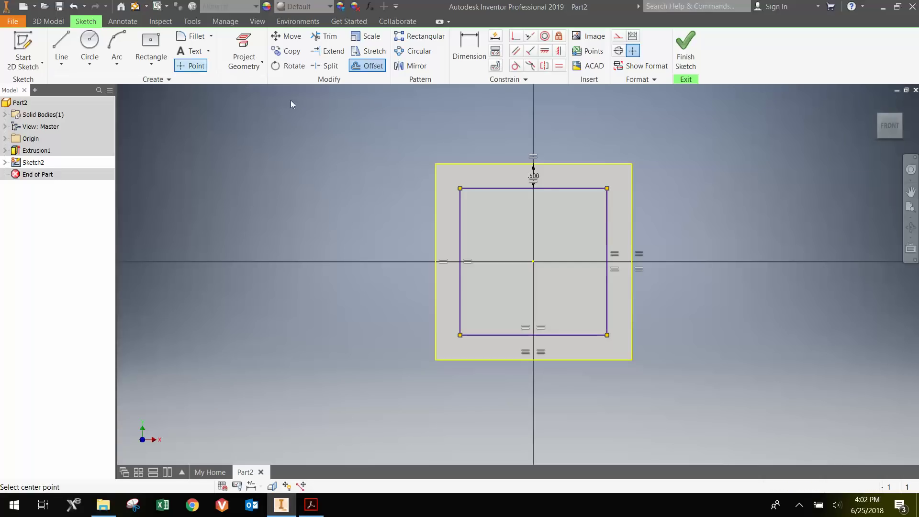
{"action": "left_click", "coordinate": [459, 188]}
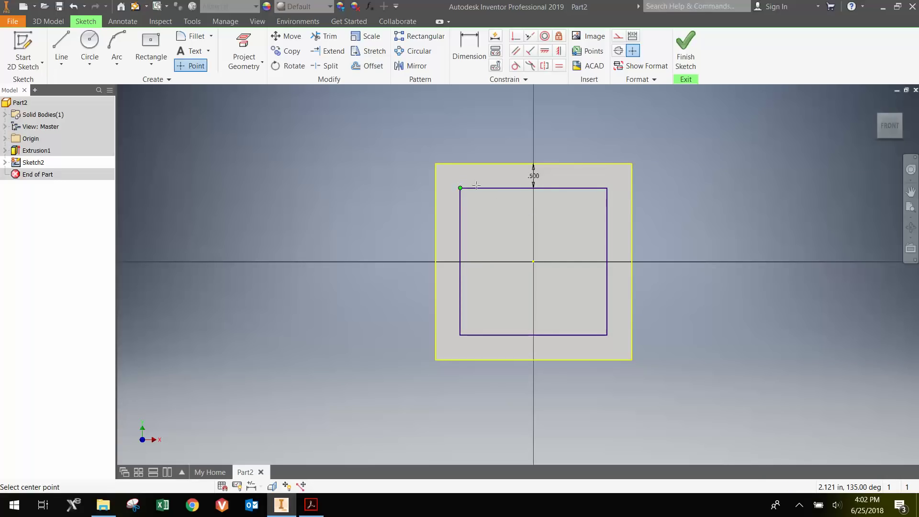
{"action": "left_click", "coordinate": [607, 188]}
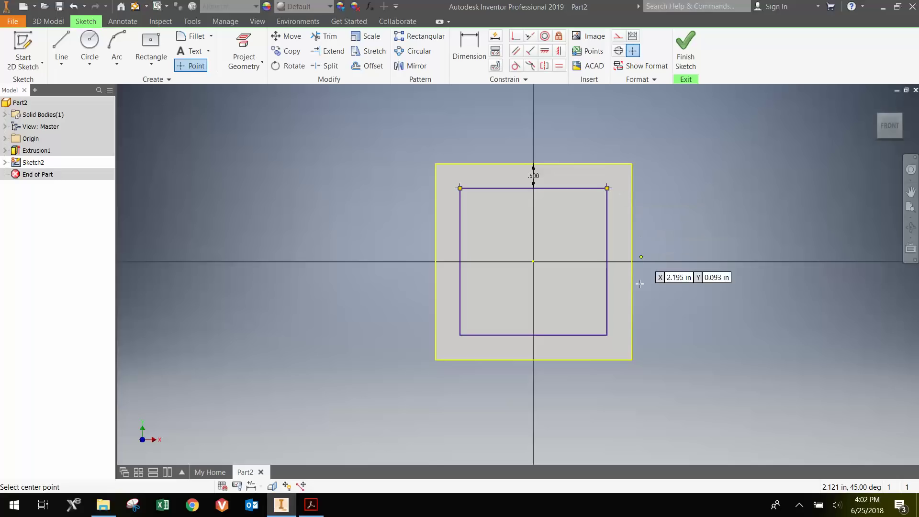
{"action": "left_click", "coordinate": [608, 335]}
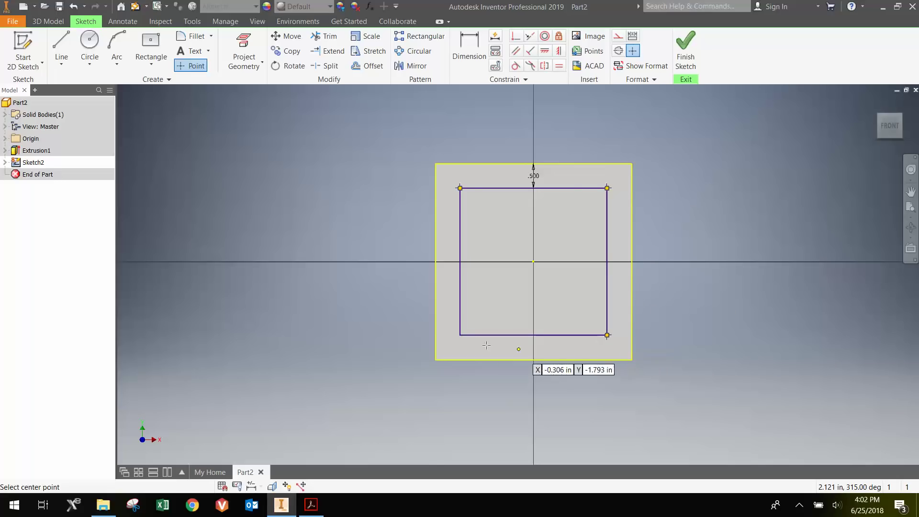
{"action": "left_click", "coordinate": [460, 335]}
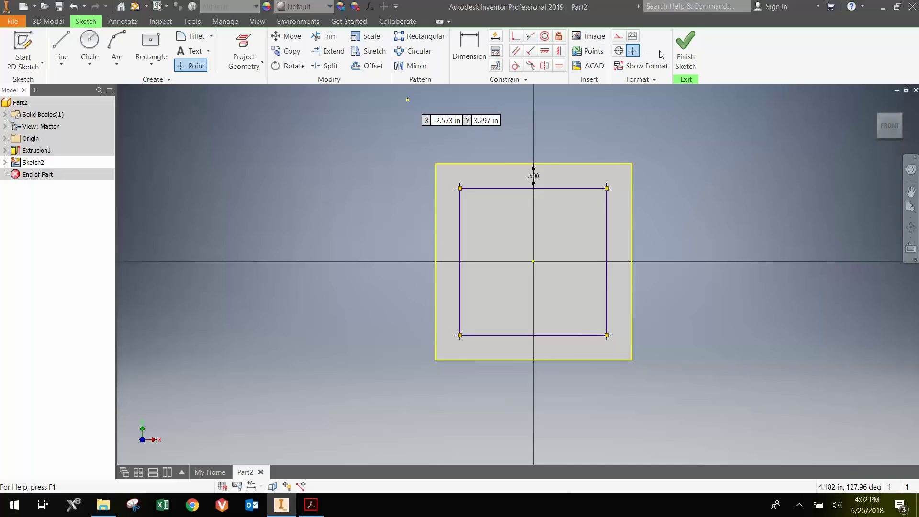
Step: Finish the sketch and create simple 0.26 in diameter through-all holes at the four corner points
{"action": "left_click", "coordinate": [685, 48]}
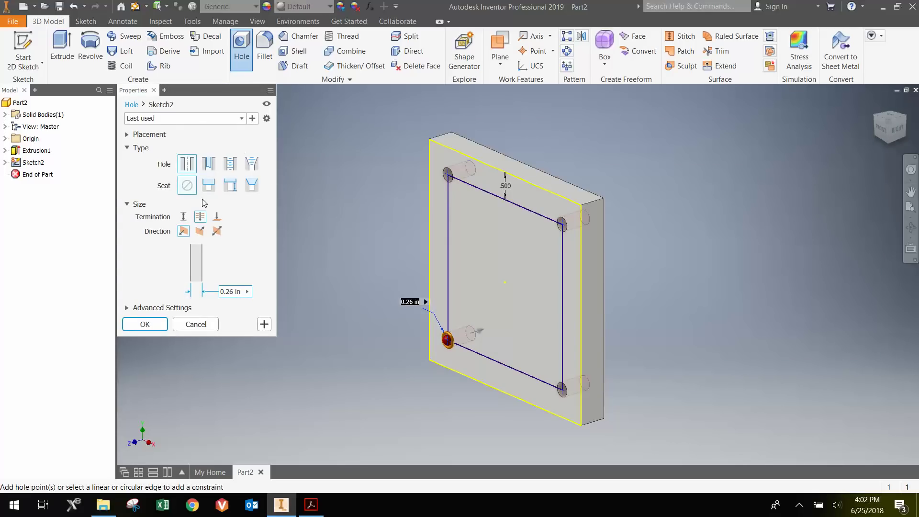
{"action": "left_click", "coordinate": [235, 291]}
{"action": "left_click", "coordinate": [163, 324]}
{"action": "left_click", "coordinate": [163, 324]}
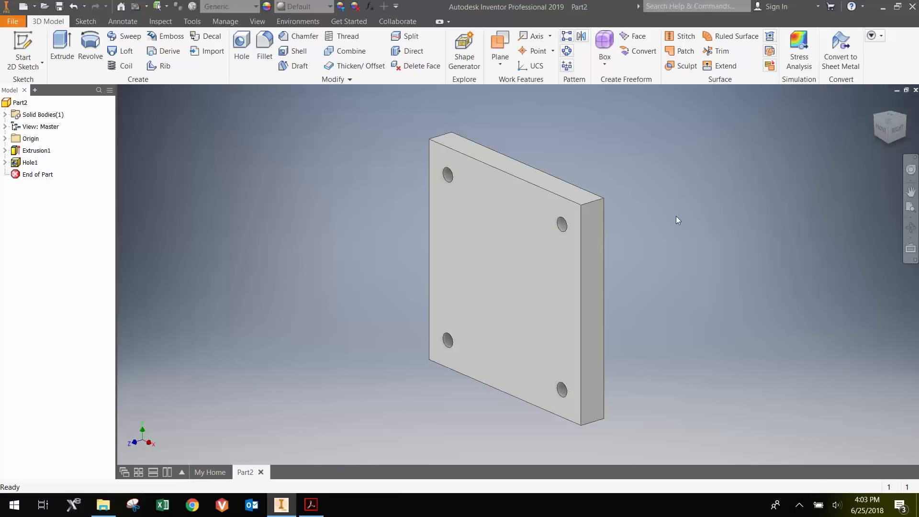
Step: Start a 2D sketch on the plate's large front face and draw a 1 in diameter circle centred on the origin
{"action": "left_click", "coordinate": [22, 47]}
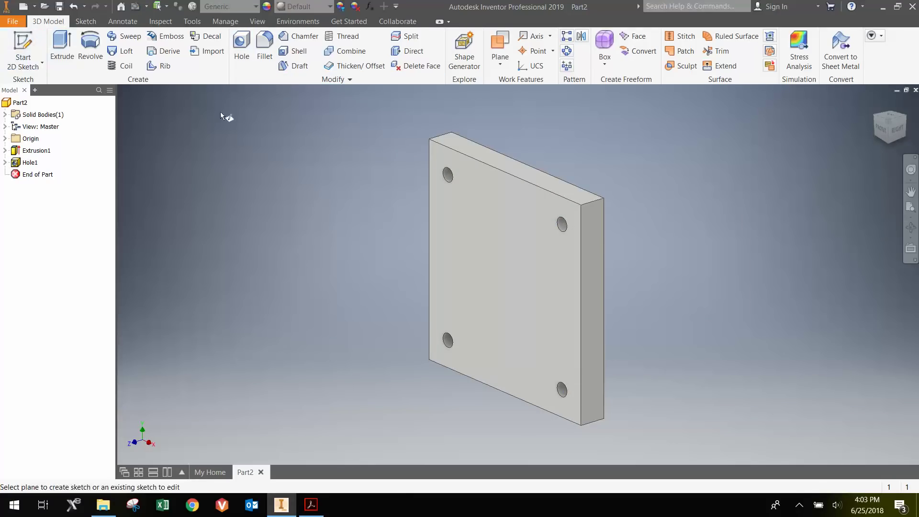
{"action": "left_click", "coordinate": [496, 254]}
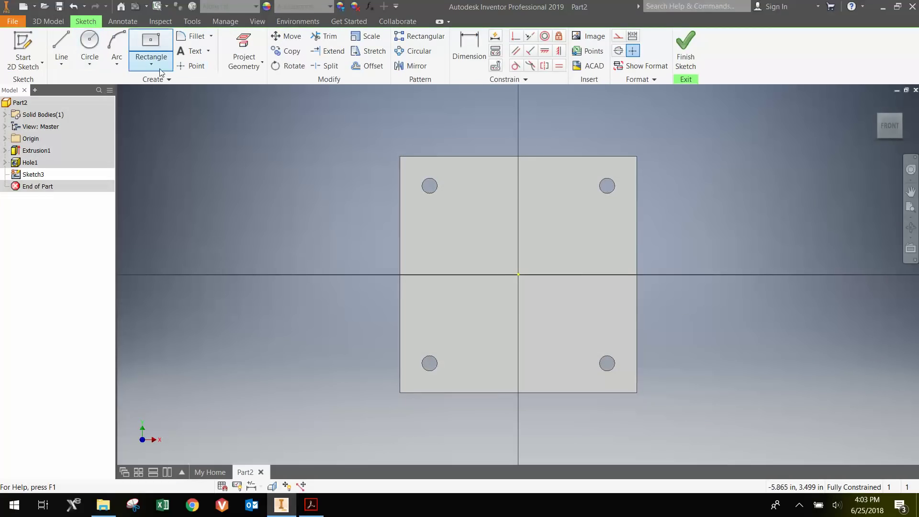
{"action": "left_click", "coordinate": [98, 44]}
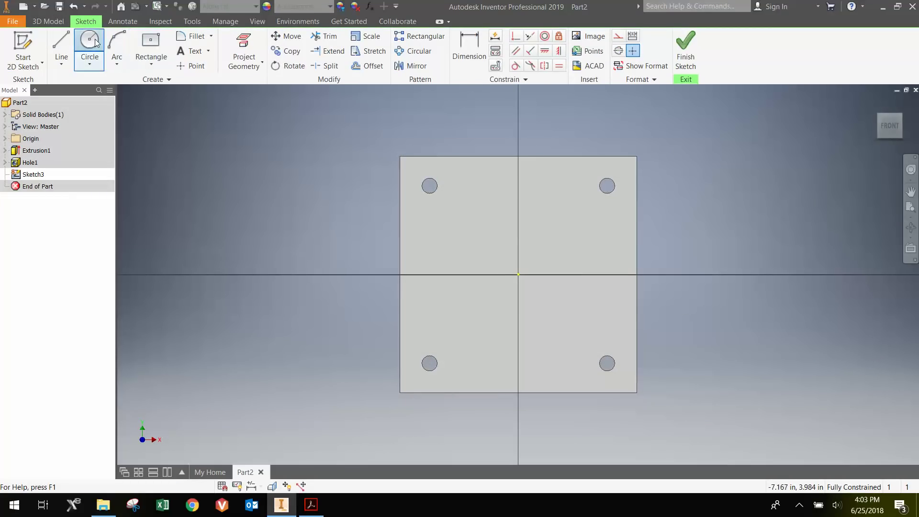
{"action": "left_click", "coordinate": [518, 274]}
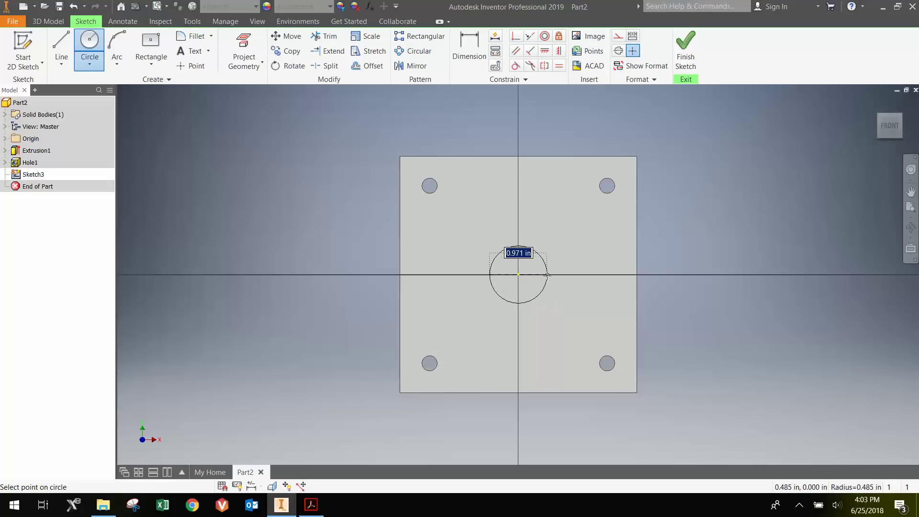
{"action": "type", "text": "1"}
{"action": "key", "text": "Return"}
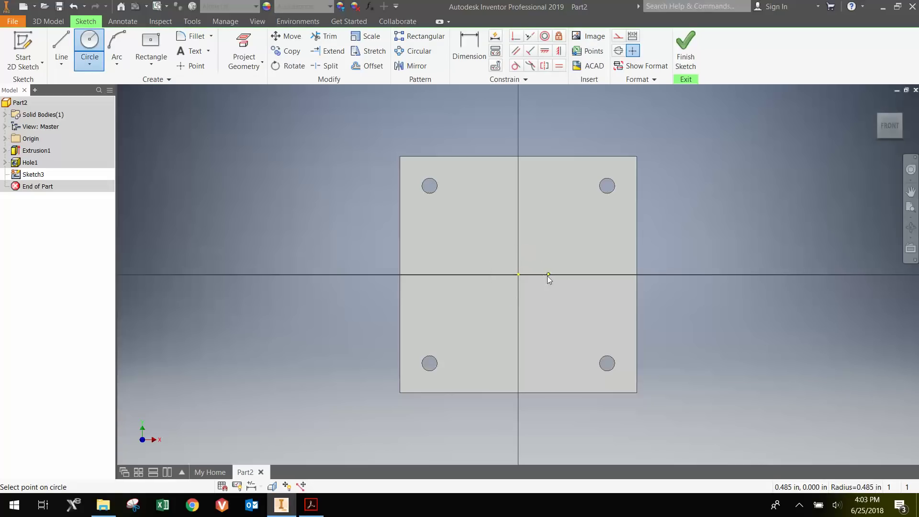
Step: Extrude the central circle as a 0.5 in deep cut into the plate
{"action": "key", "text": "e"}
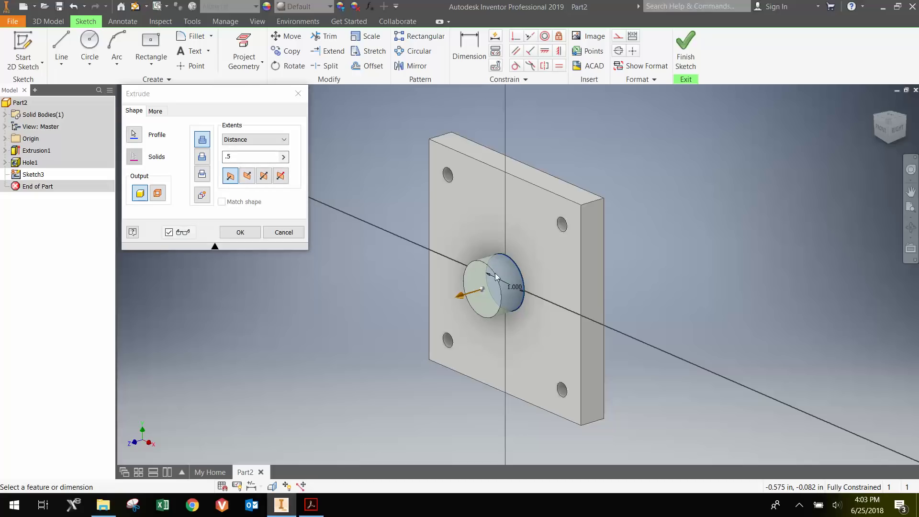
{"action": "left_click", "coordinate": [207, 159]}
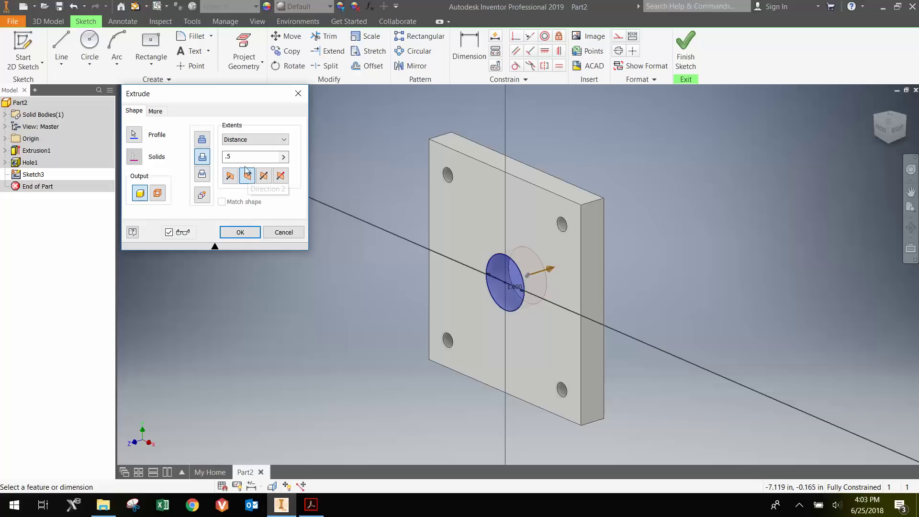
{"action": "left_click", "coordinate": [244, 231]}
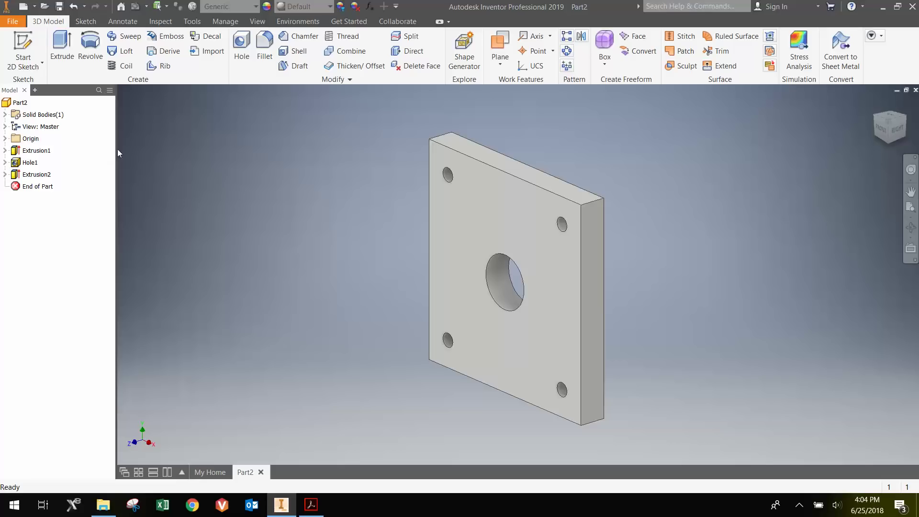
Step: Start another sketch on the plate's front face and draw a 1.625 in diameter bolt circle centred on the origin
{"action": "left_click", "coordinate": [23, 48]}
{"action": "left_click", "coordinate": [451, 202]}
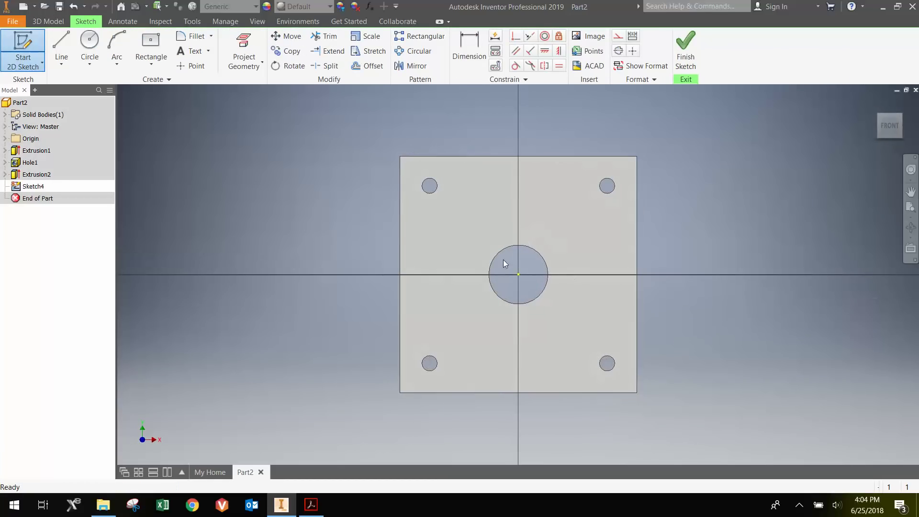
{"action": "left_click", "coordinate": [91, 43]}
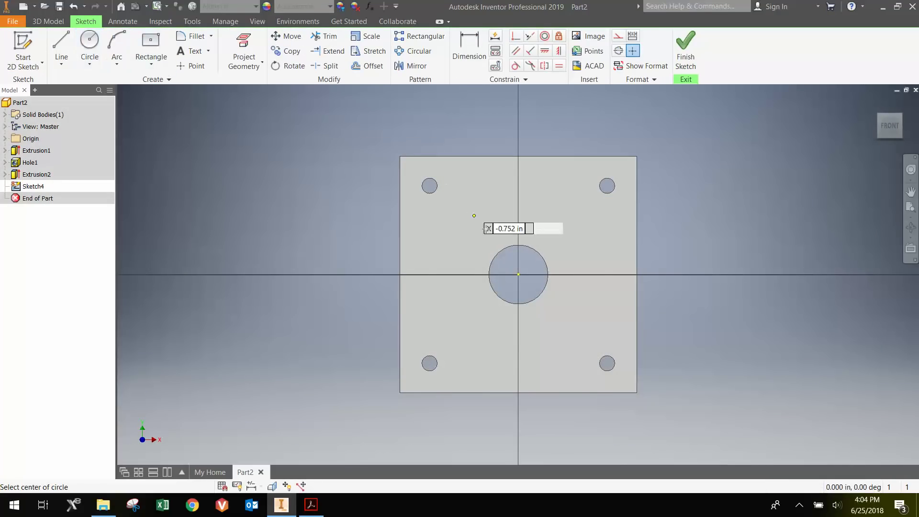
{"action": "left_click", "coordinate": [519, 274]}
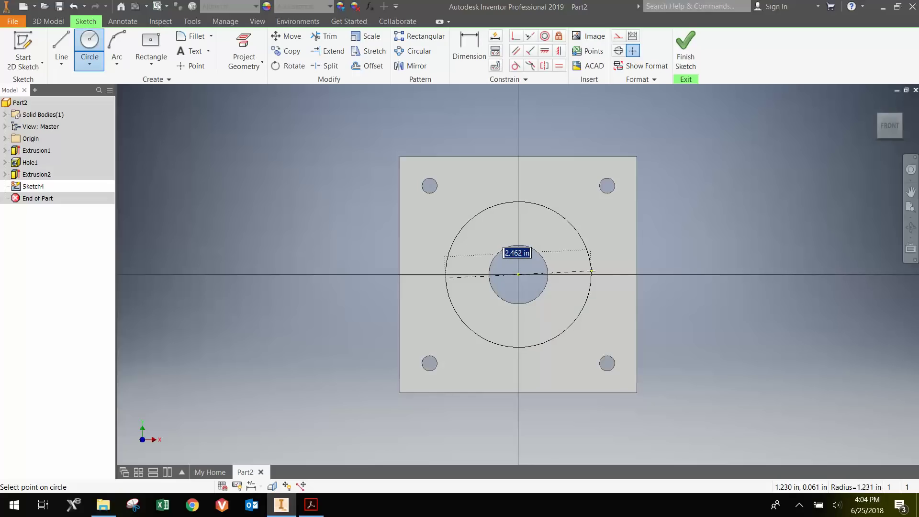
{"action": "type", "text": "1.625"}
{"action": "key", "text": "Return"}
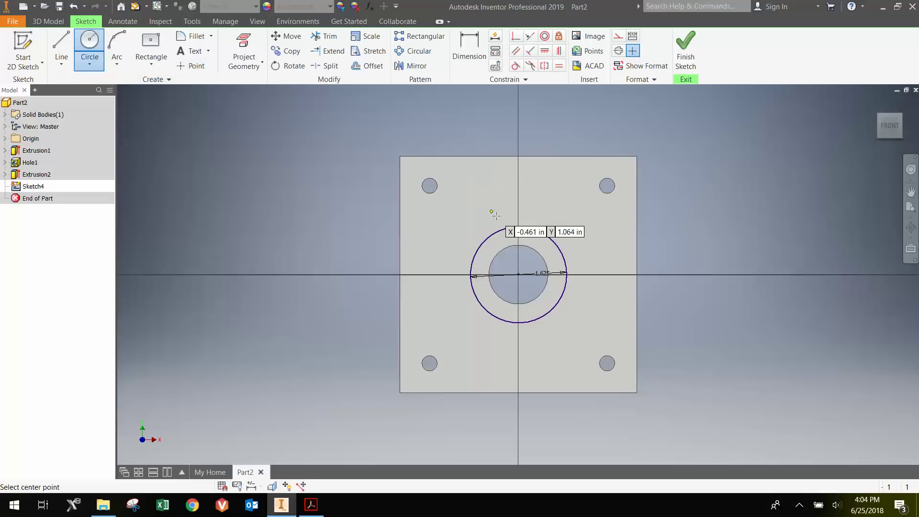
Step: Place sketch points on the four quadrants of the 1.625 in bolt circle
{"action": "key", "text": "p"}
{"action": "left_click", "coordinate": [518, 226]}
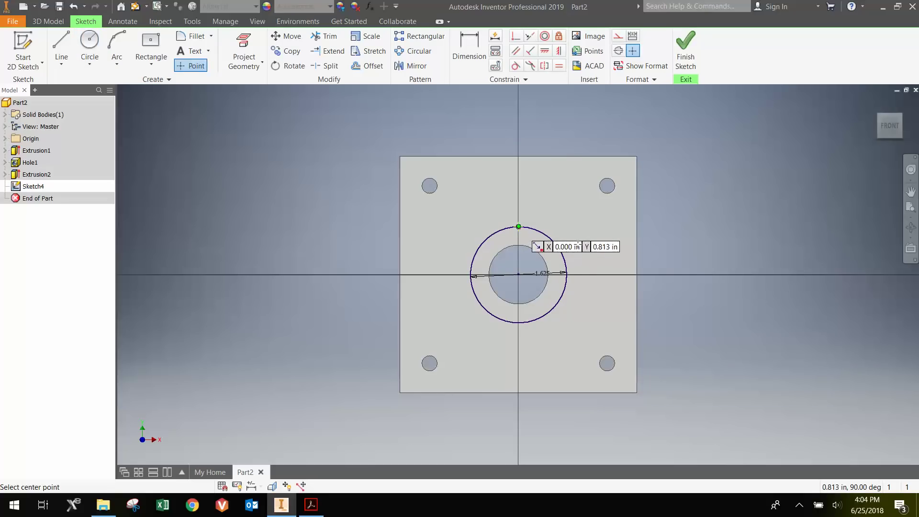
{"action": "left_click", "coordinate": [567, 275]}
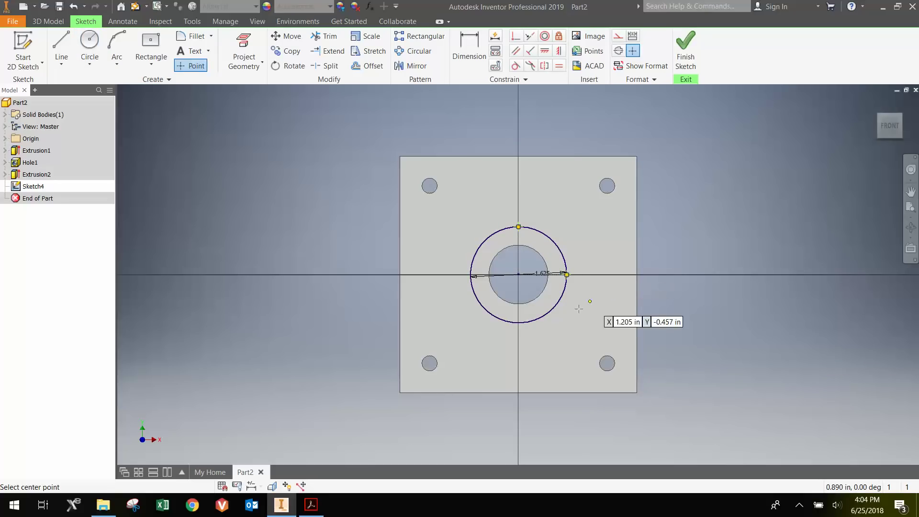
{"action": "left_click", "coordinate": [518, 322]}
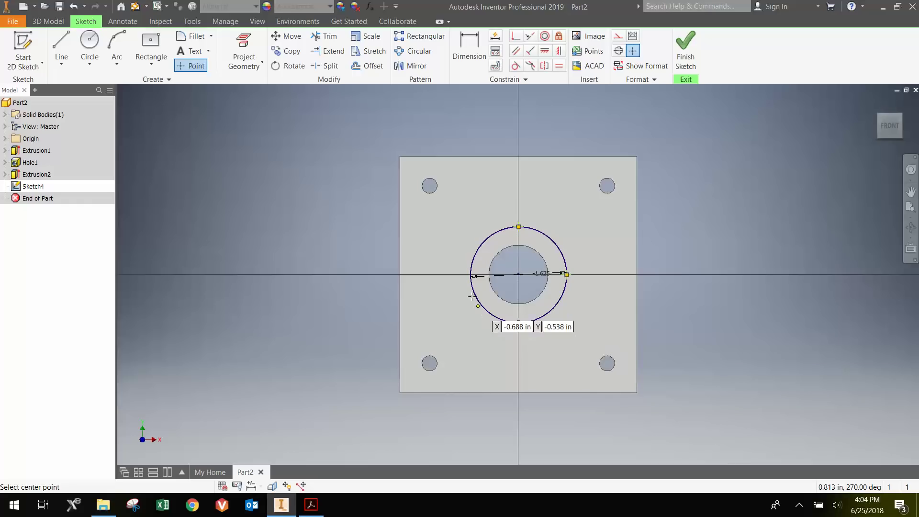
{"action": "left_click", "coordinate": [471, 274]}
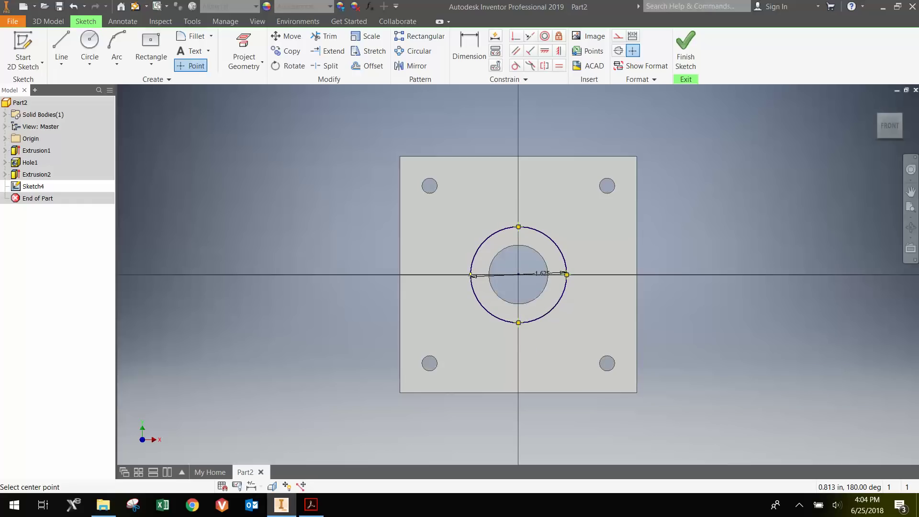
Step: Check the bolt-circle hole callout in the PDF drawing, finish the sketch and create 0.19 in diameter through-all holes at the four points
{"action": "left_click", "coordinate": [311, 505]}
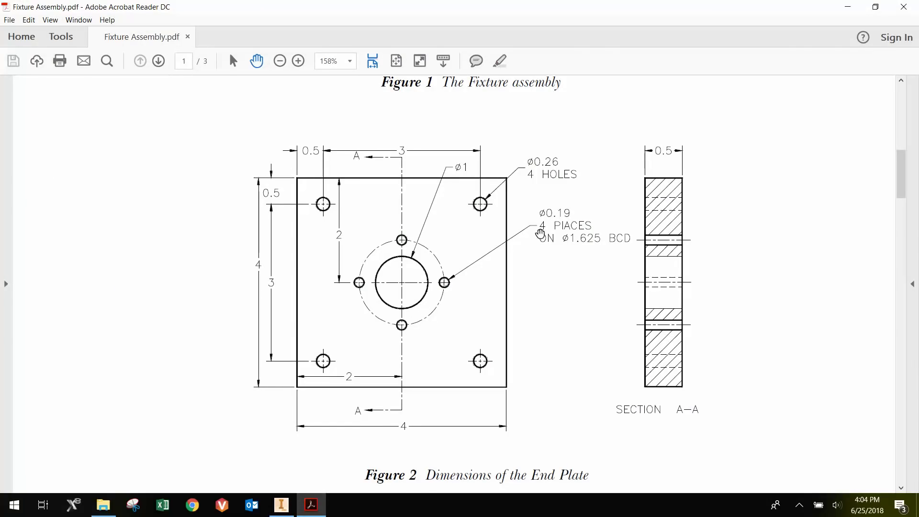
{"action": "left_click", "coordinate": [282, 505]}
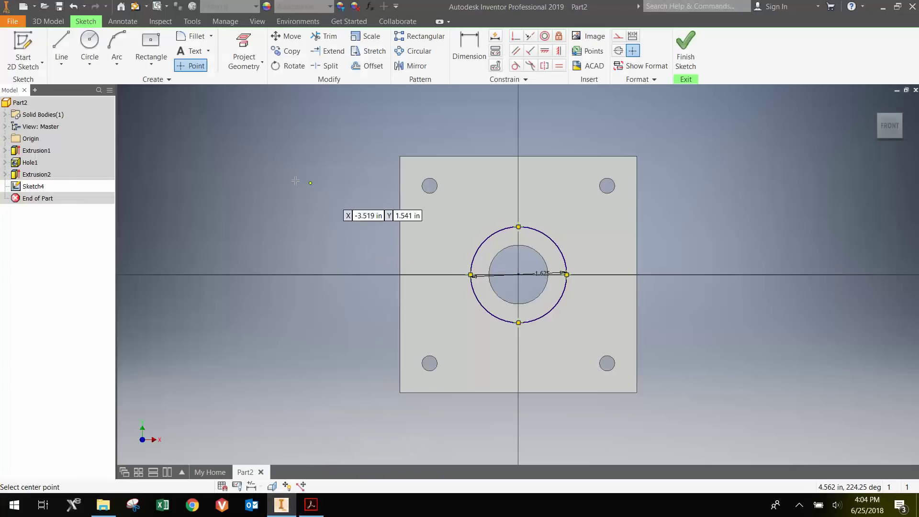
{"action": "left_click", "coordinate": [685, 58]}
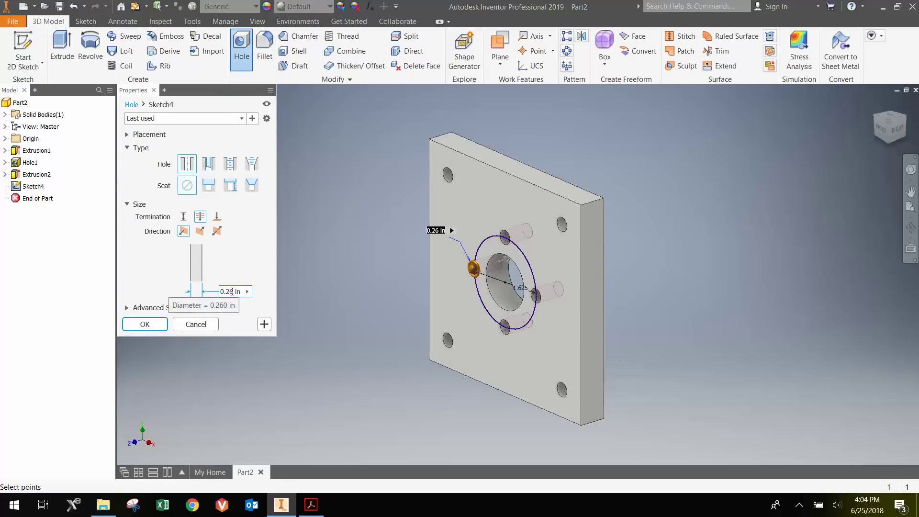
{"action": "double_click", "coordinate": [244, 292]}
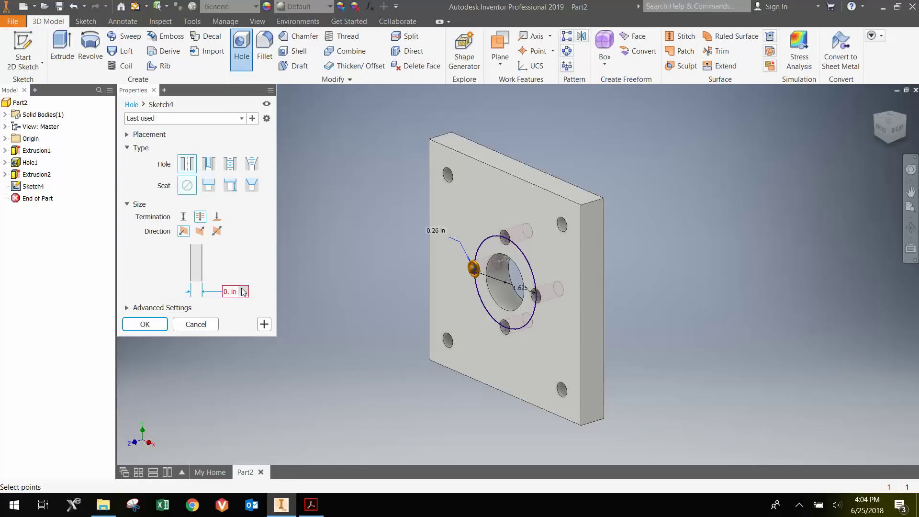
{"action": "type", "text": "0.19"}
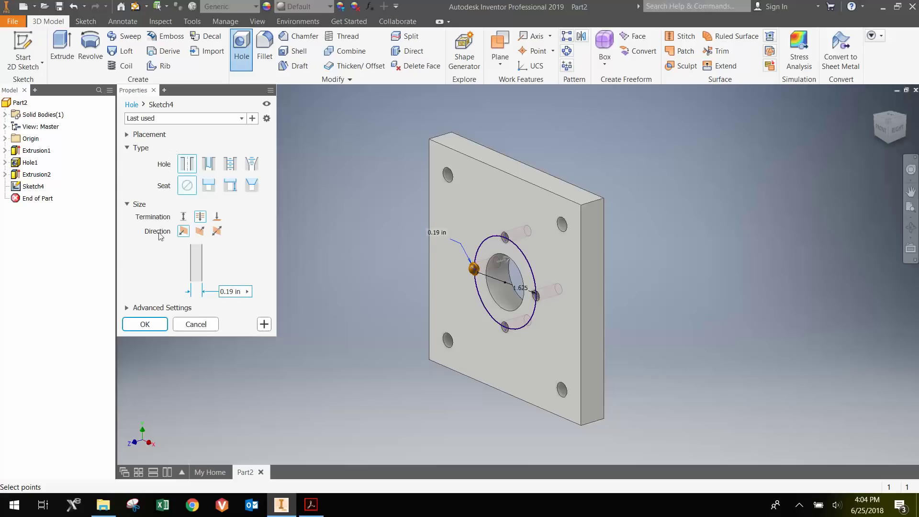
{"action": "left_click", "coordinate": [144, 325]}
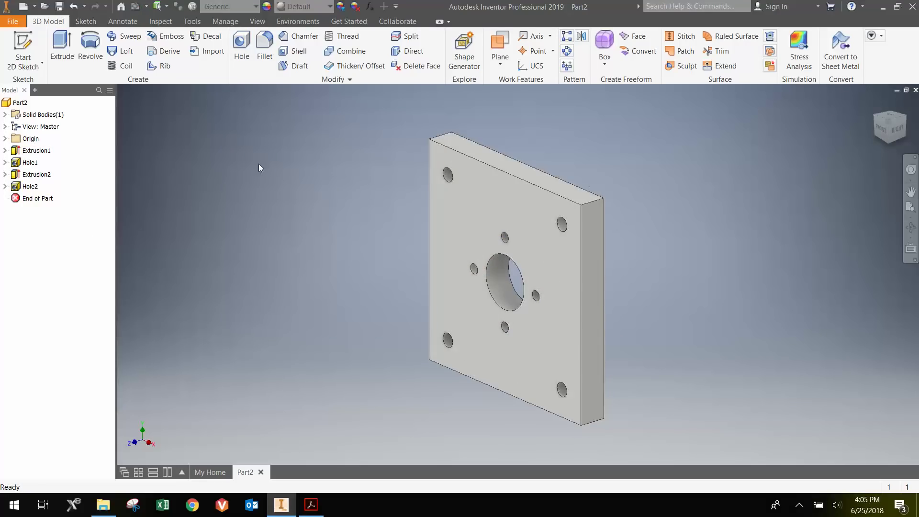
Step: Examine the sketches behind the two extrusions and two hole features in the model history, and collapse the feature nodes again
{"action": "left_click", "coordinate": [6, 151]}
{"action": "left_click", "coordinate": [26, 163]}
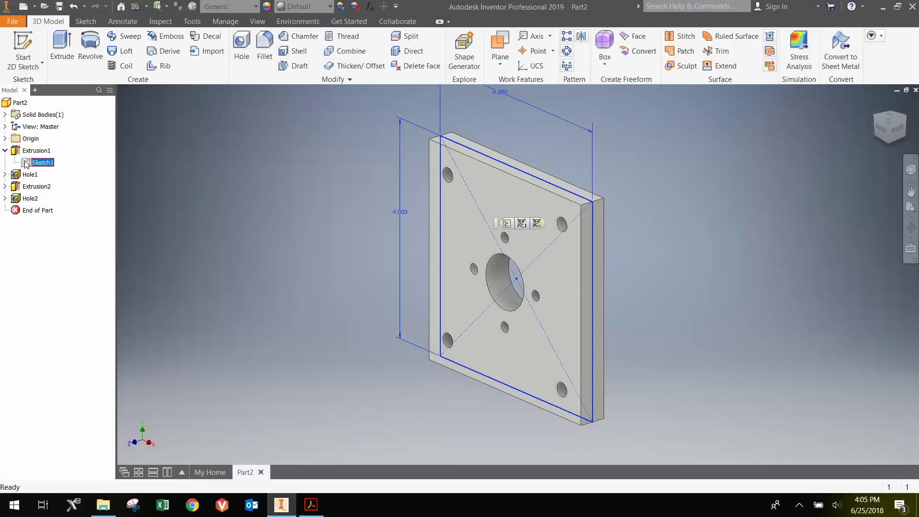
{"action": "left_click", "coordinate": [27, 152]}
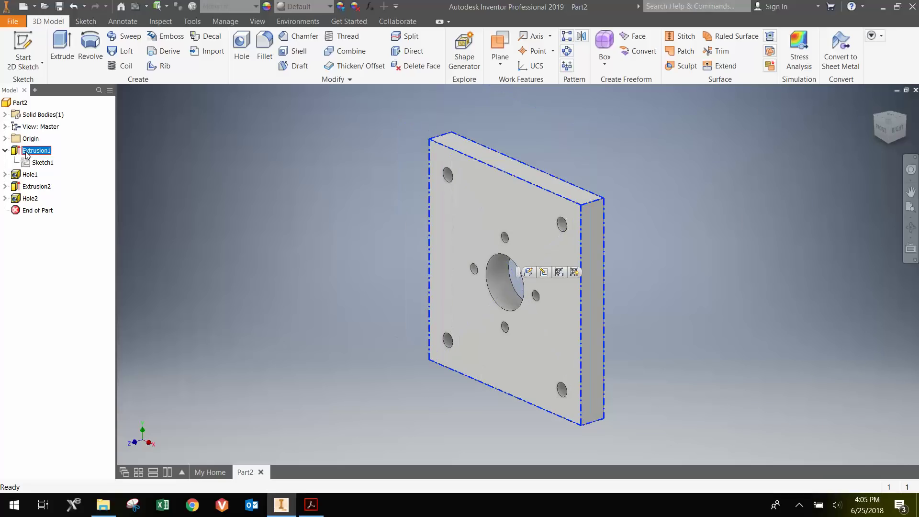
{"action": "left_click", "coordinate": [6, 175]}
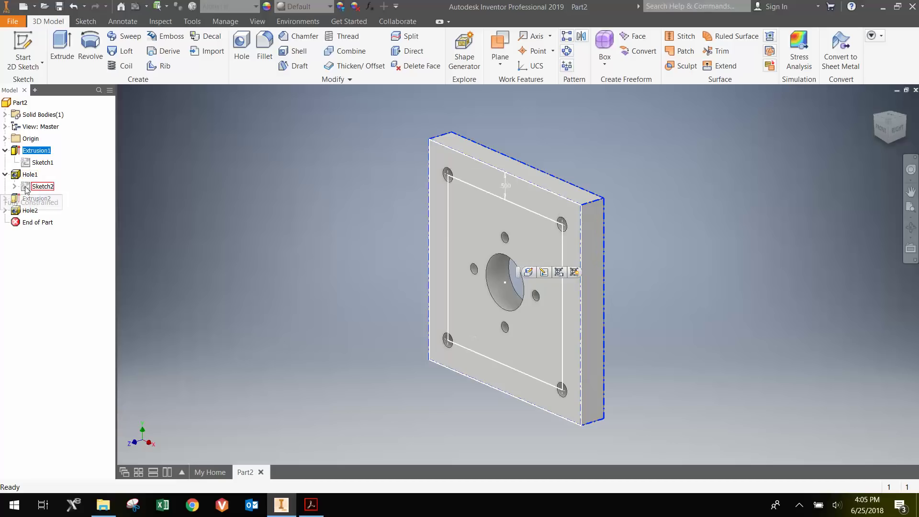
{"action": "left_click", "coordinate": [28, 188]}
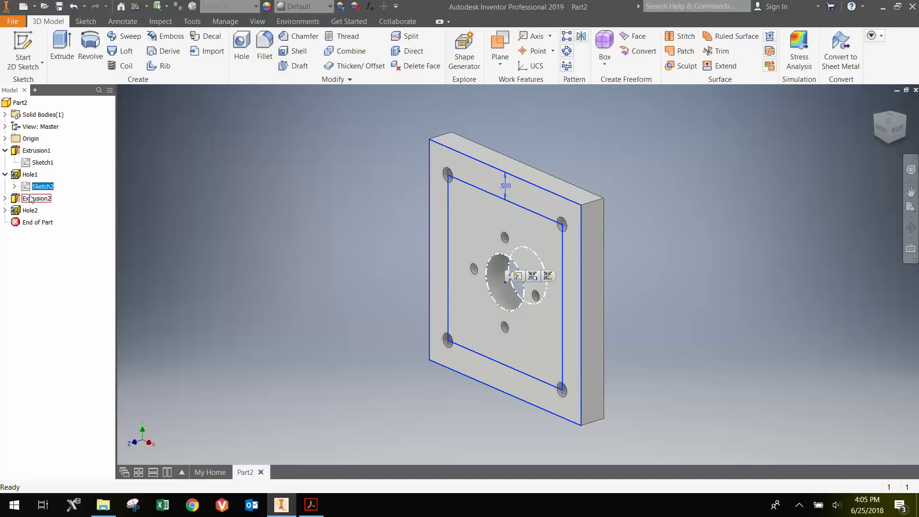
{"action": "left_click", "coordinate": [6, 198]}
{"action": "left_click", "coordinate": [28, 211]}
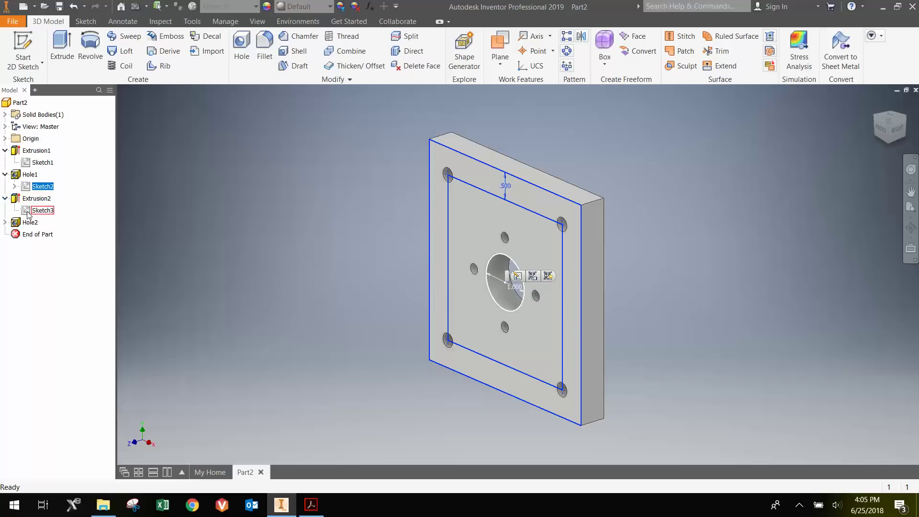
{"action": "left_click", "coordinate": [28, 199]}
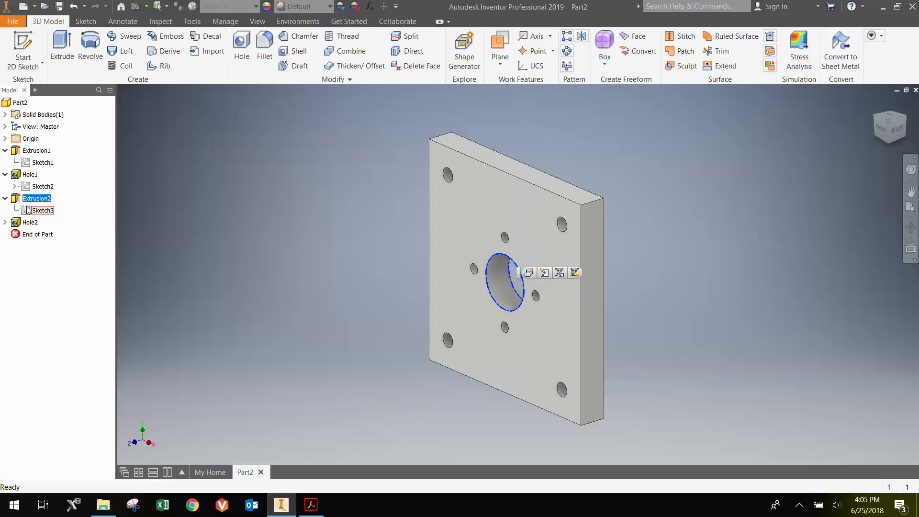
{"action": "left_click", "coordinate": [5, 223]}
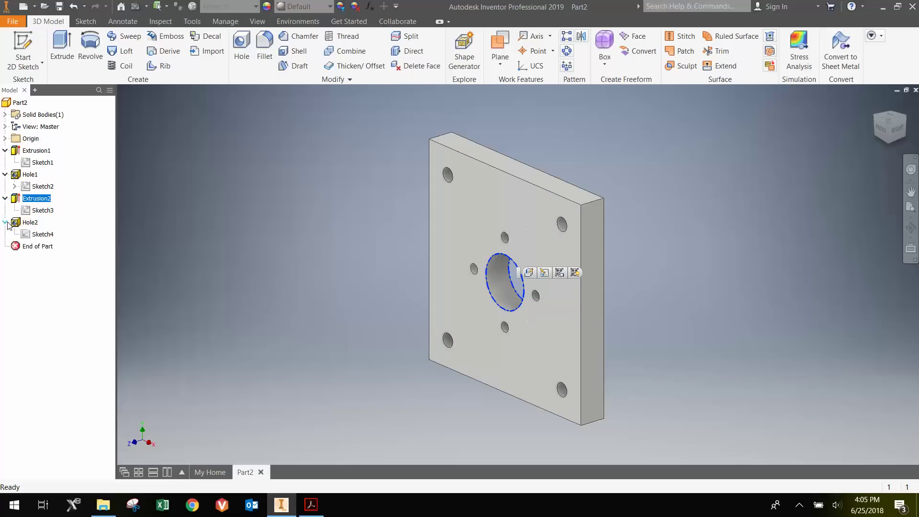
{"action": "left_click", "coordinate": [21, 234]}
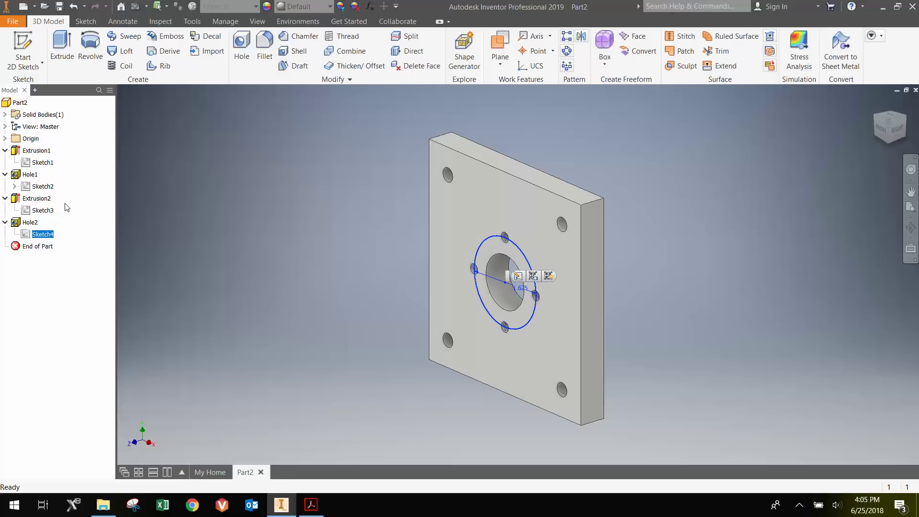
{"action": "right_click", "coordinate": [29, 236]}
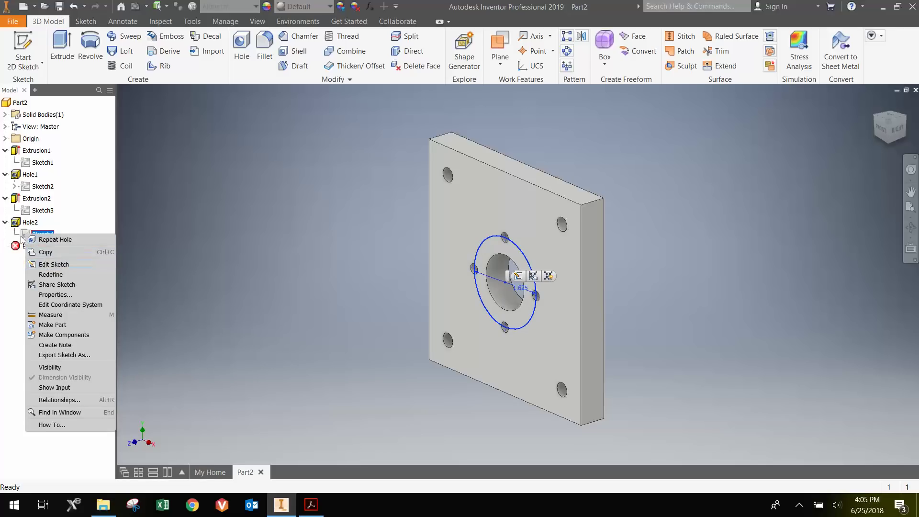
{"action": "left_click", "coordinate": [15, 233]}
{"action": "left_click", "coordinate": [5, 222]}
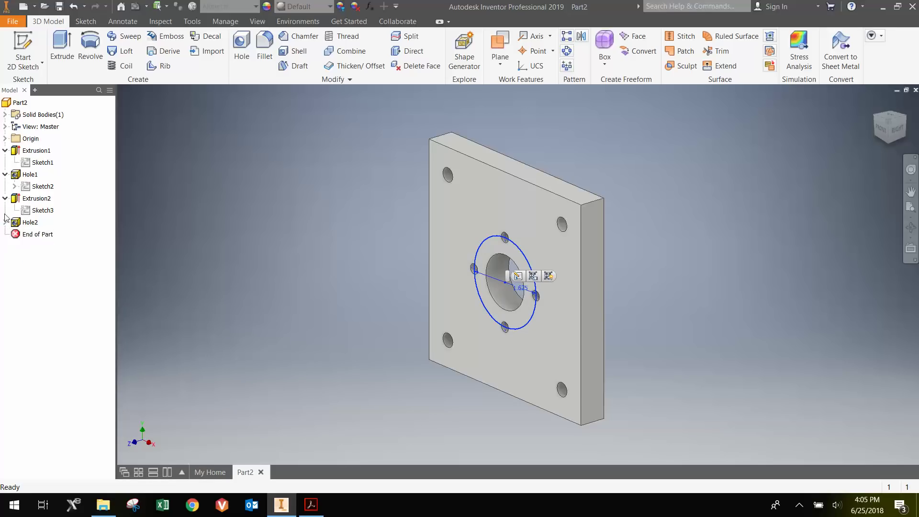
{"action": "left_click", "coordinate": [5, 198]}
{"action": "left_click", "coordinate": [5, 175]}
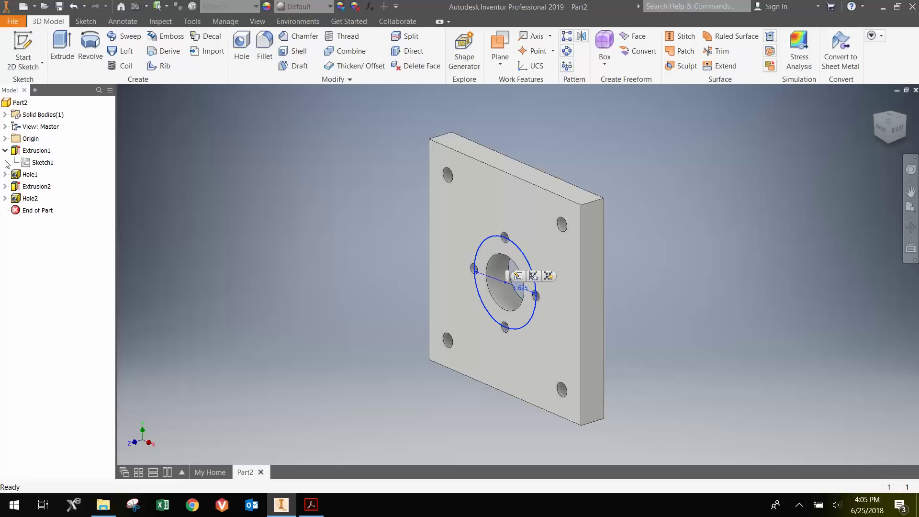
{"action": "left_click", "coordinate": [5, 151]}
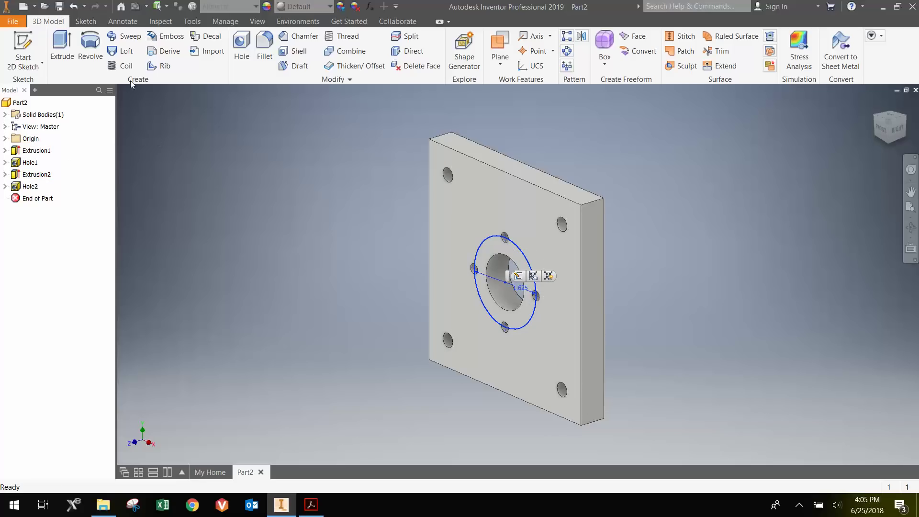
Step: Assign the material Steel, Alloy to the part in its physical iProperties, apply it and close the properties
{"action": "left_click", "coordinate": [14, 22]}
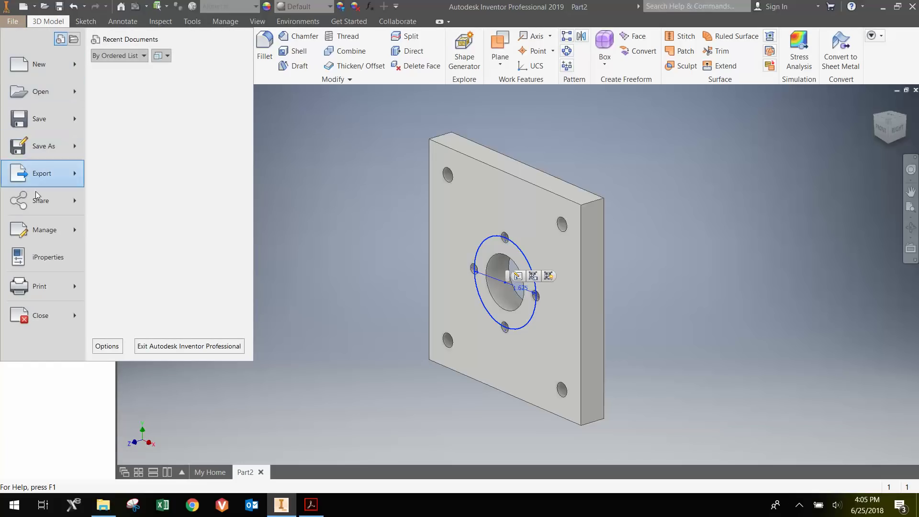
{"action": "left_click", "coordinate": [48, 259]}
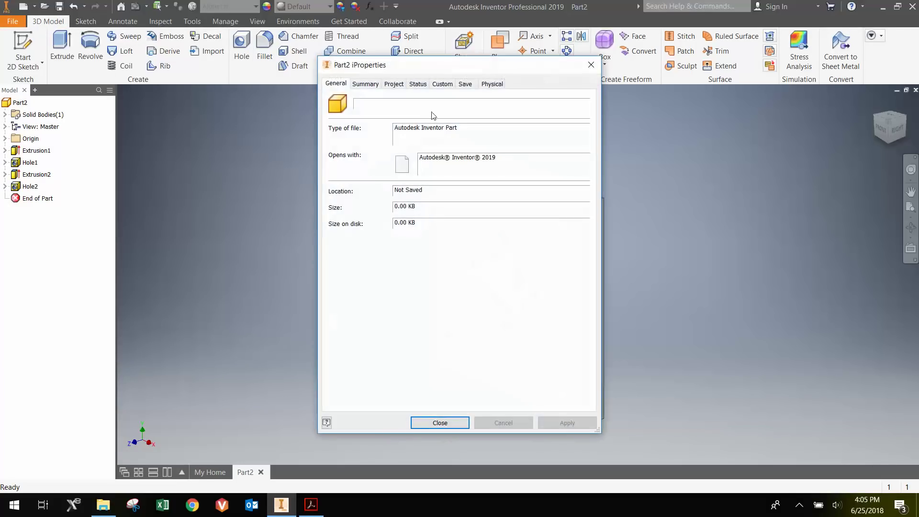
{"action": "left_click", "coordinate": [482, 85]}
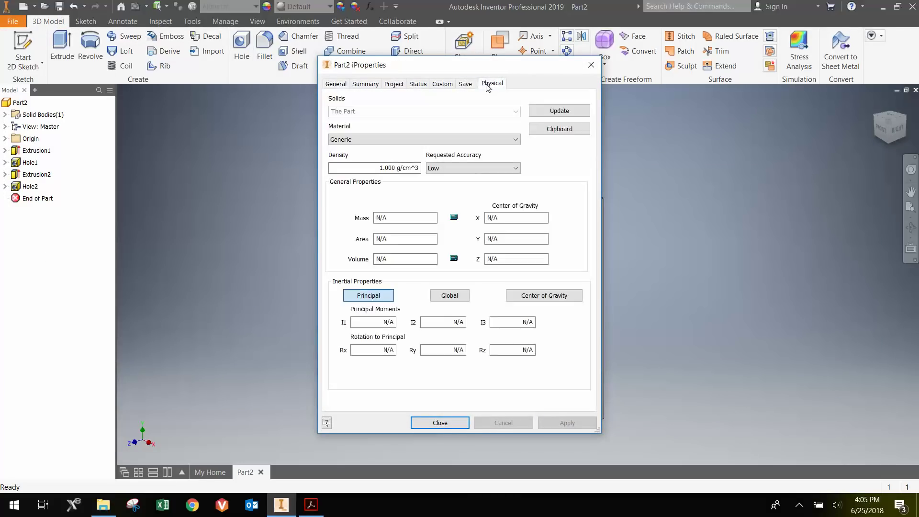
{"action": "left_click", "coordinate": [515, 139]}
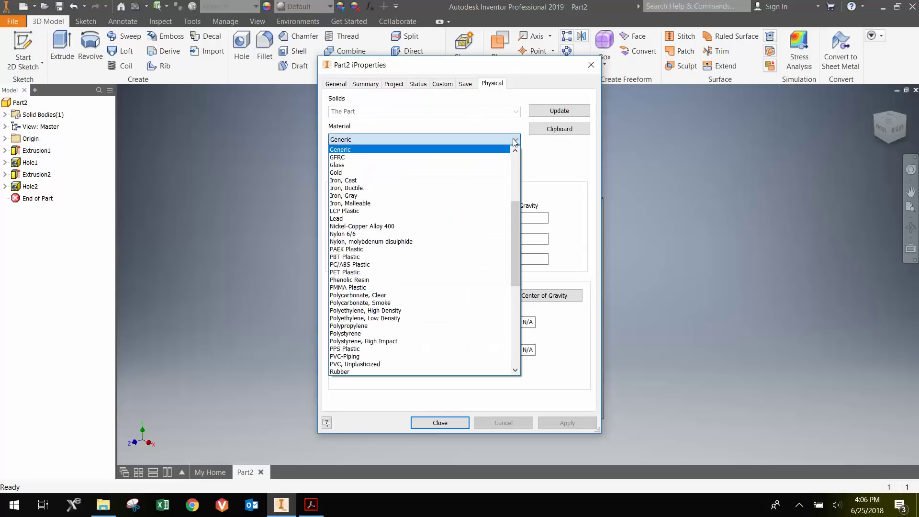
{"action": "left_click_drag", "start_coordinate": [516, 212], "coordinate": [511, 269]}
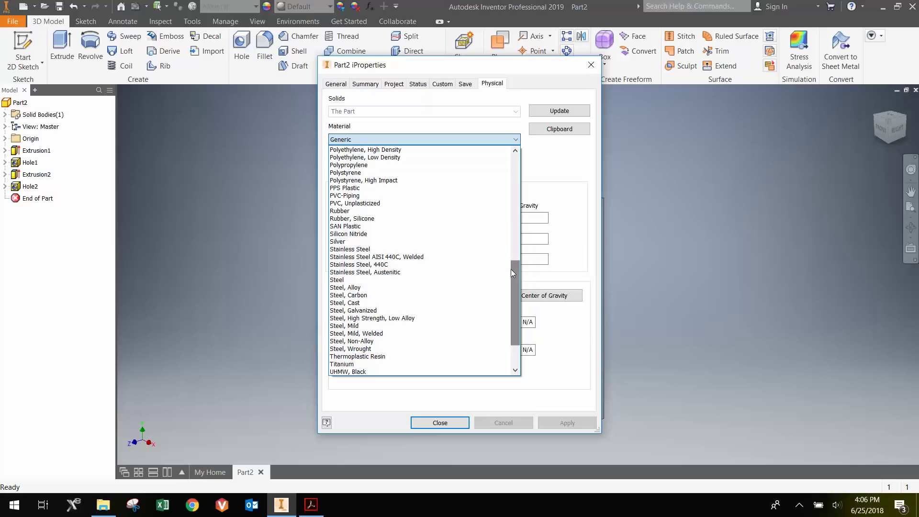
{"action": "scroll", "coordinate": [415, 306], "scroll_direction": "down", "scroll_amount": 1}
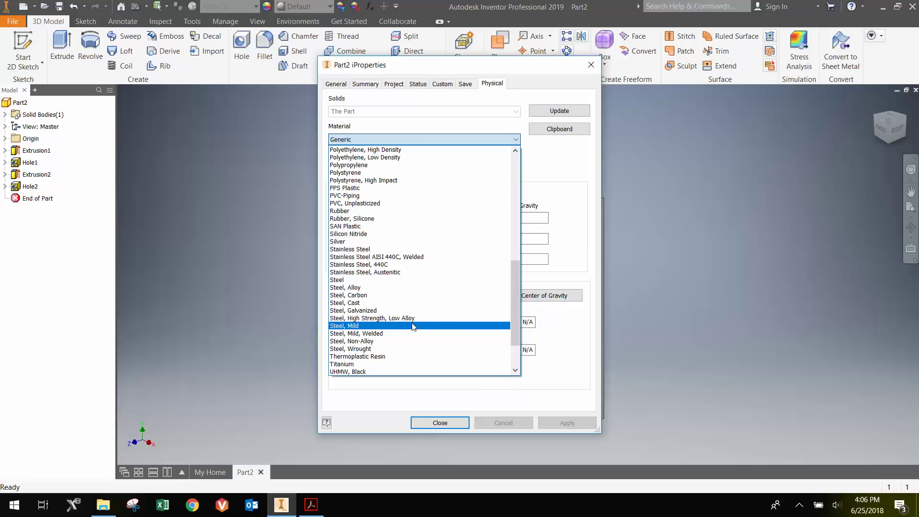
{"action": "left_click", "coordinate": [415, 288]}
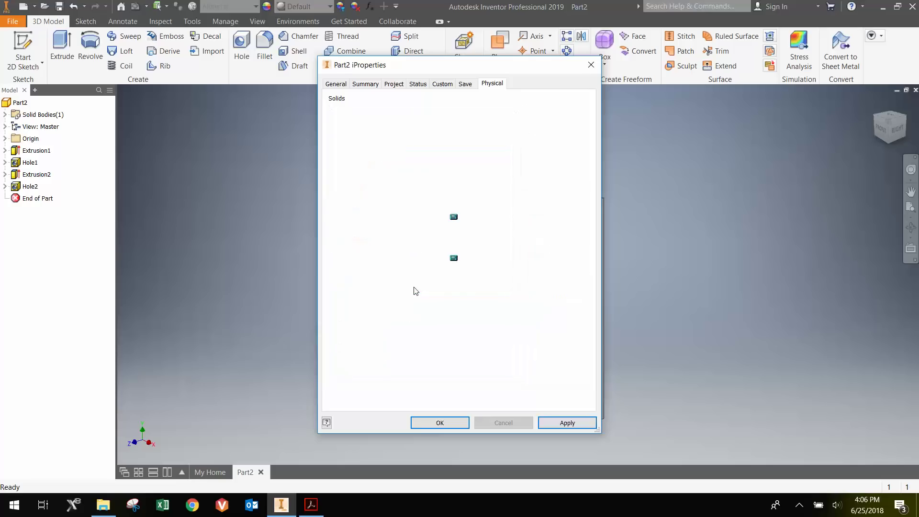
{"action": "left_click", "coordinate": [553, 422]}
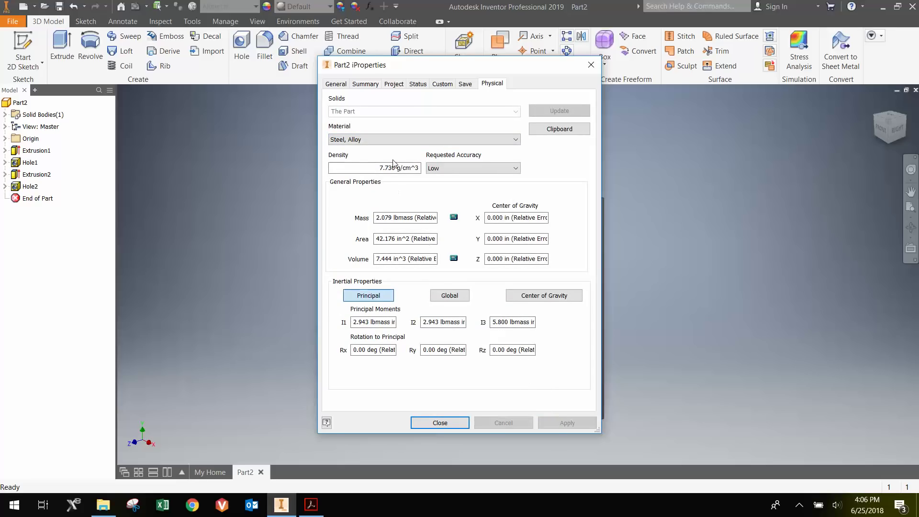
{"action": "left_click_drag", "start_coordinate": [401, 70], "coordinate": [242, 94]}
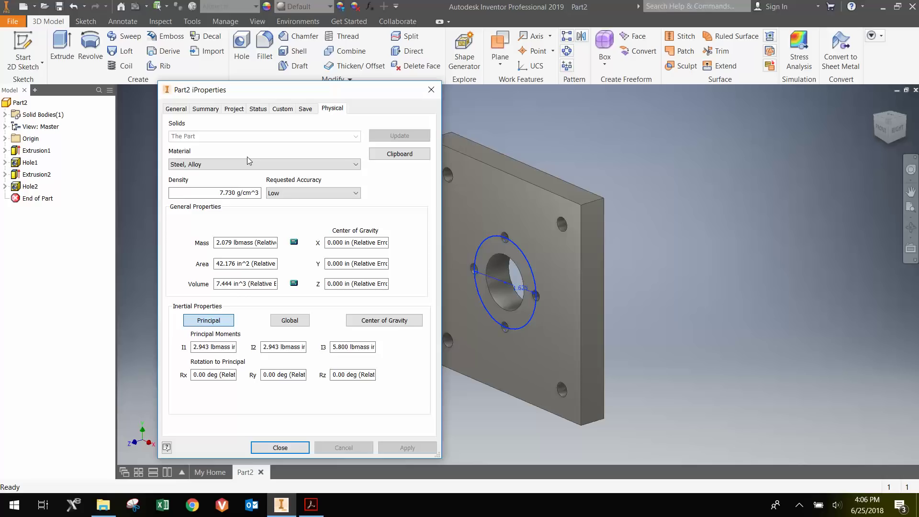
{"action": "left_click", "coordinate": [288, 448]}
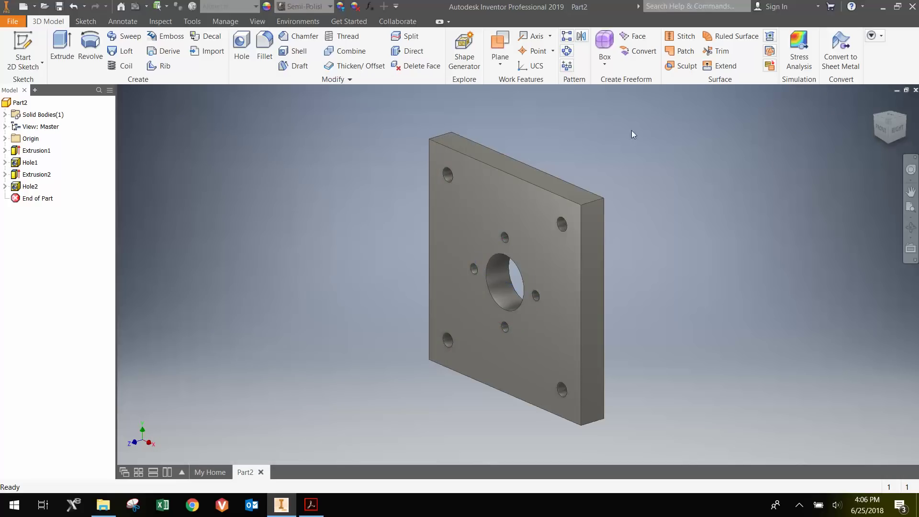
Step: Orbit the plate towards its front face to inspect the steel appearance and the holes
{"action": "left_click", "coordinate": [911, 227]}
{"action": "left_click_drag", "start_coordinate": [611, 252], "coordinate": [621, 234]}
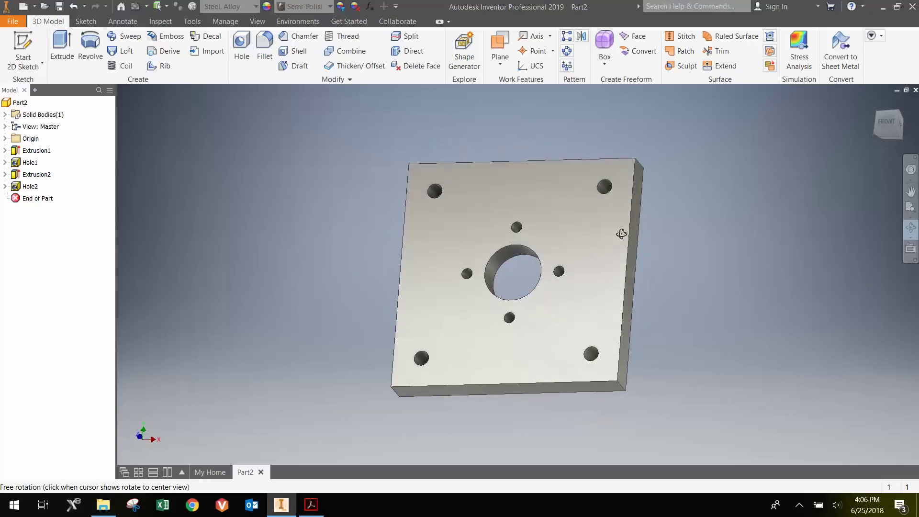
{"action": "right_click", "coordinate": [588, 197]}
{"action": "key", "text": "Escape"}
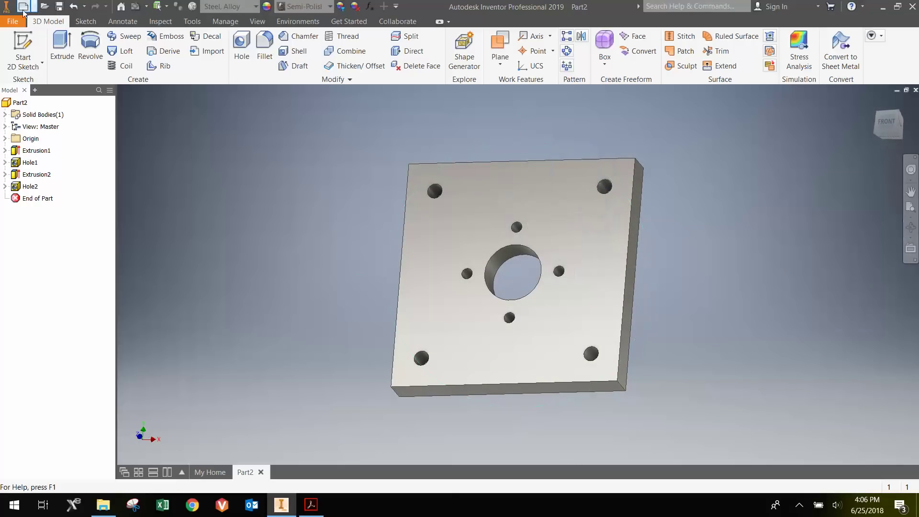
Step: Open the file commands for the plate part
{"action": "left_click", "coordinate": [13, 21]}
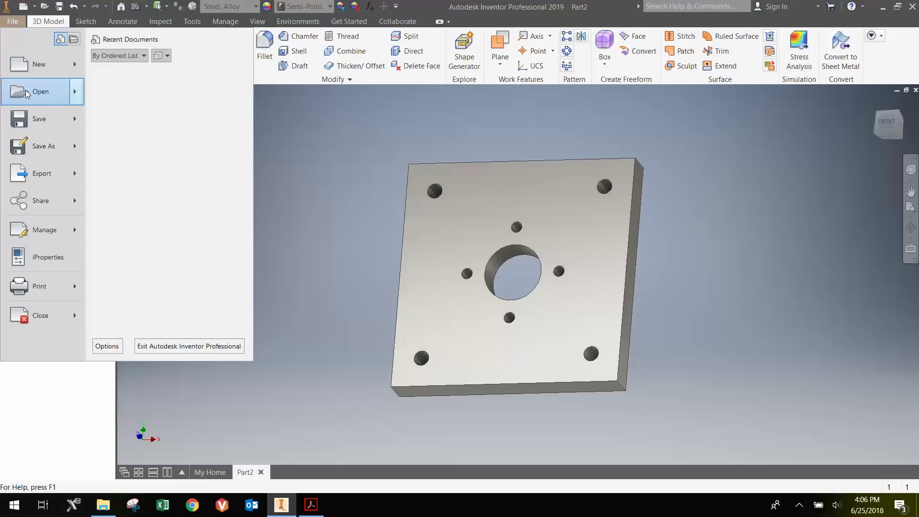